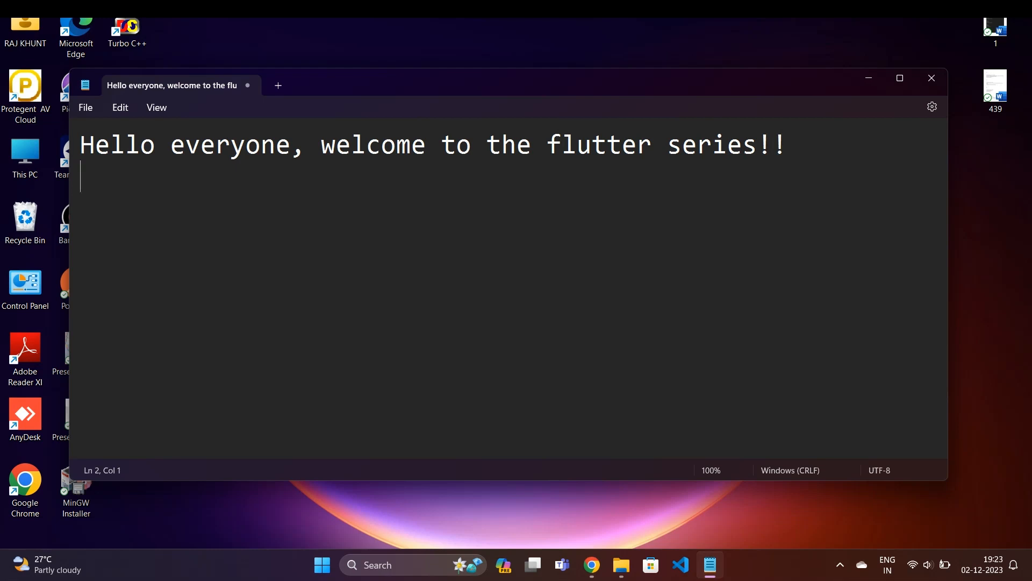
Add the lines "In this video , we will setup the flutter environment using flutter sdk." and "so,lets started!!" below the greeting.
text(In th)
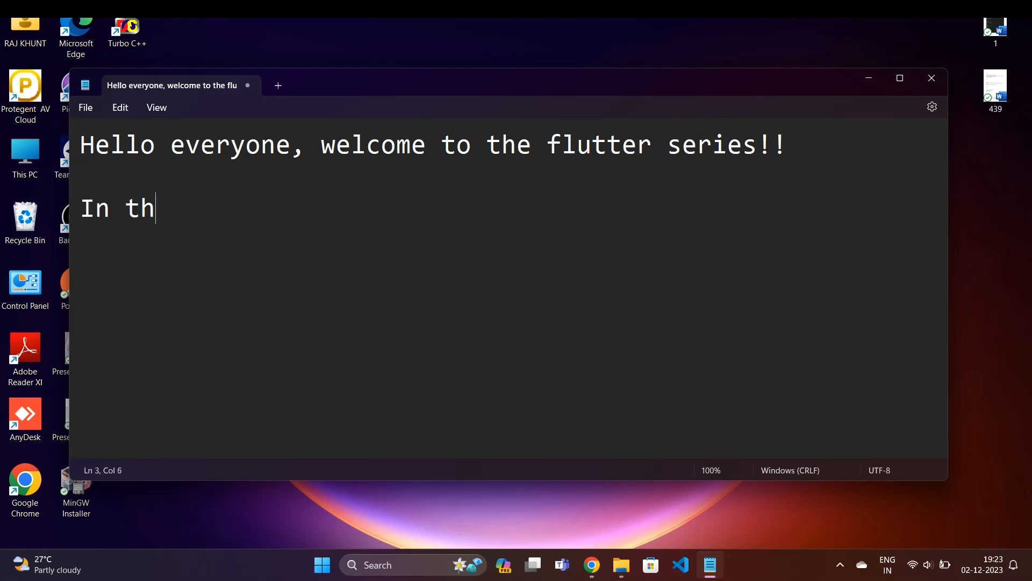
text(is video ,)
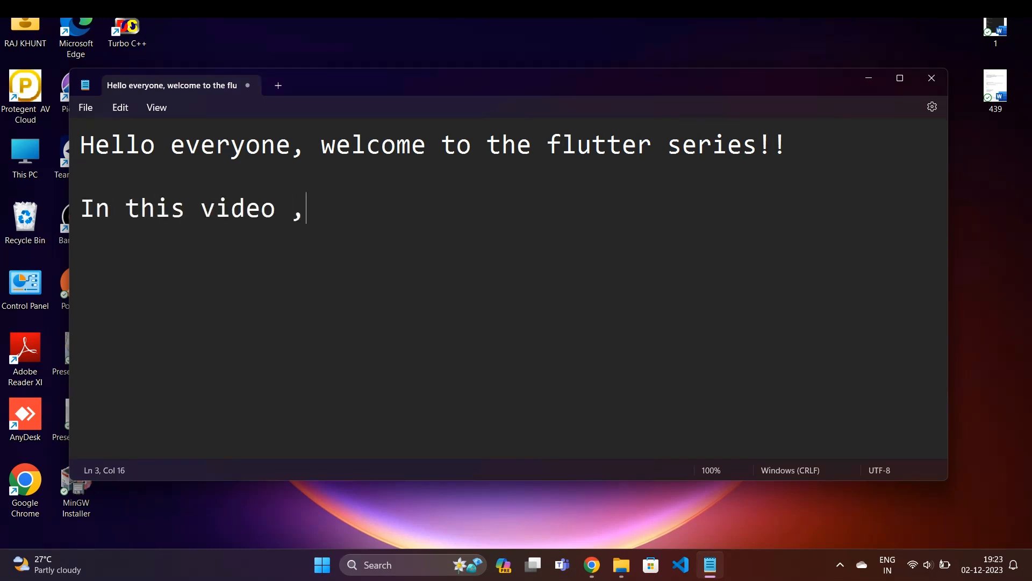
text( we will set)
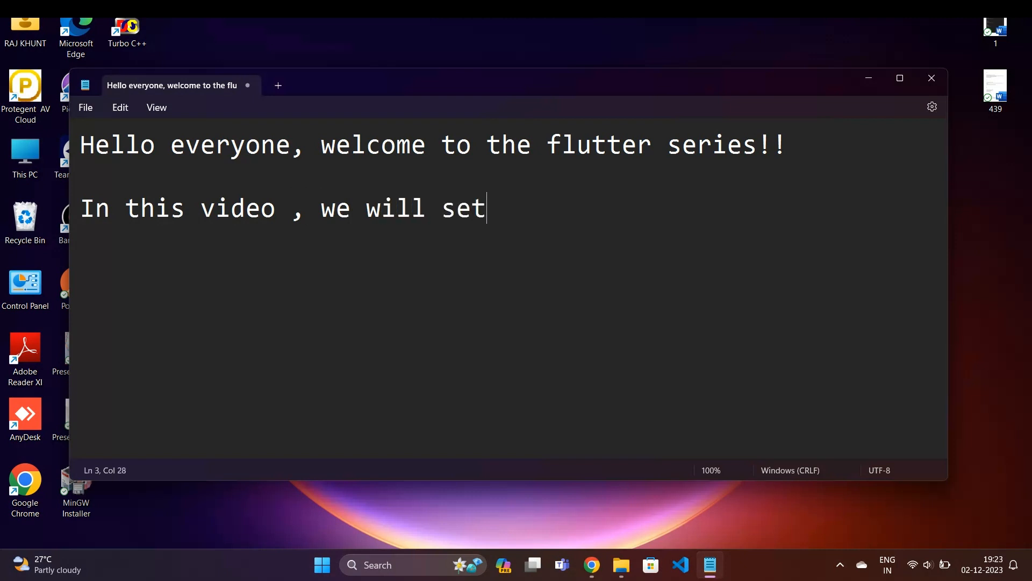
text(up the)
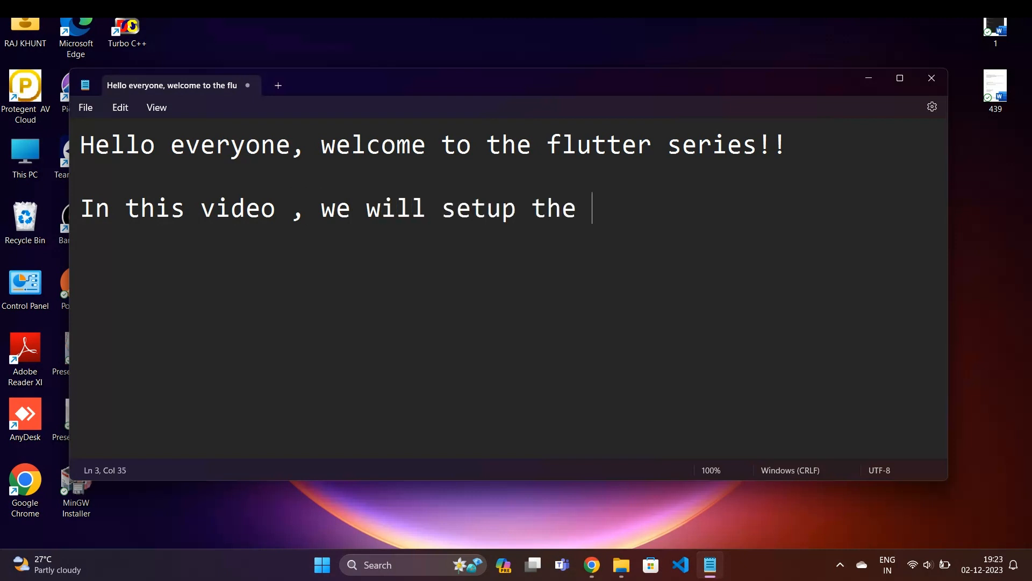
text( flutter en)
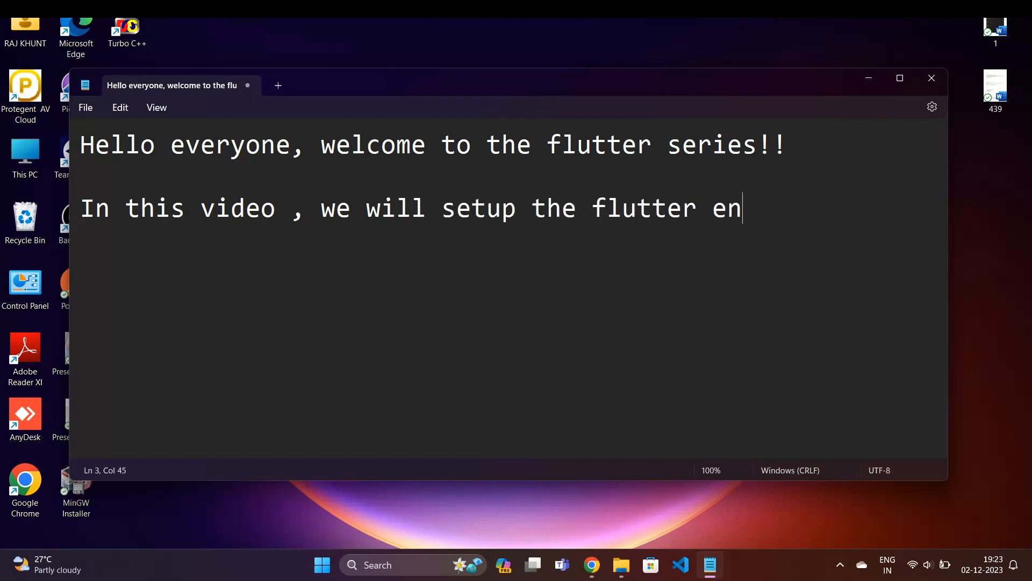
text(vironment usin)
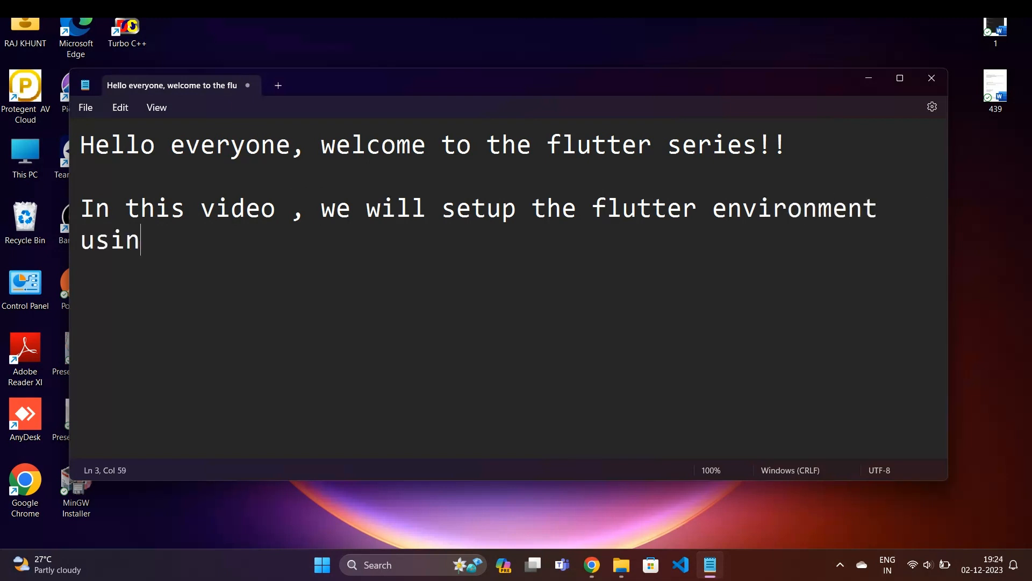
text(g flutter sdk.  )
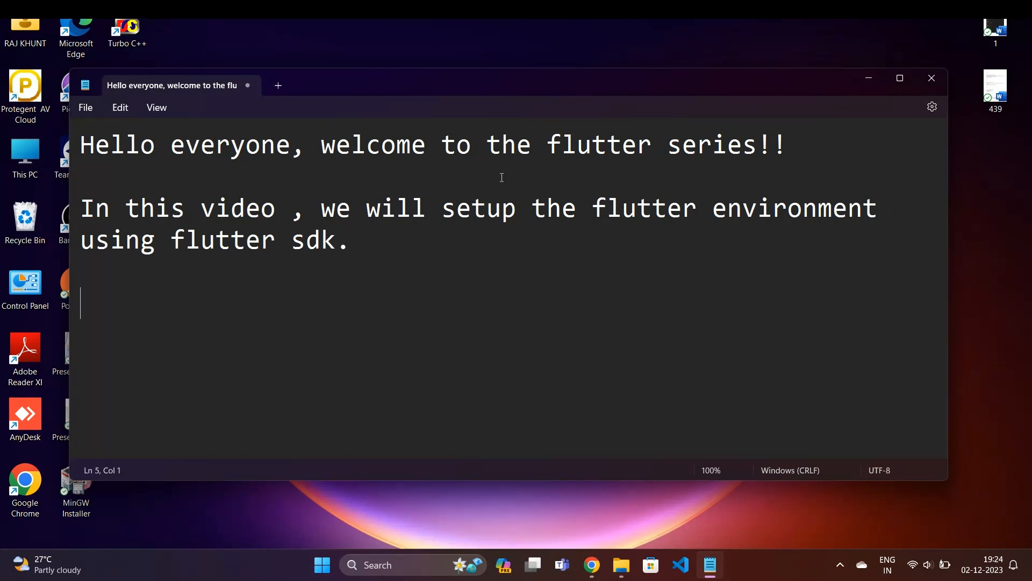
text(so,lets)
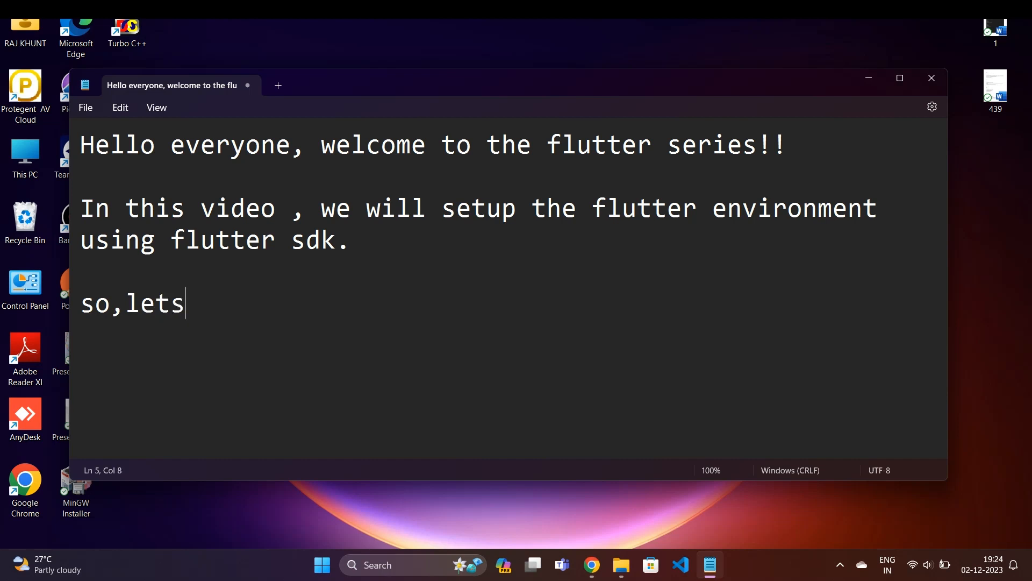
text( started!!)
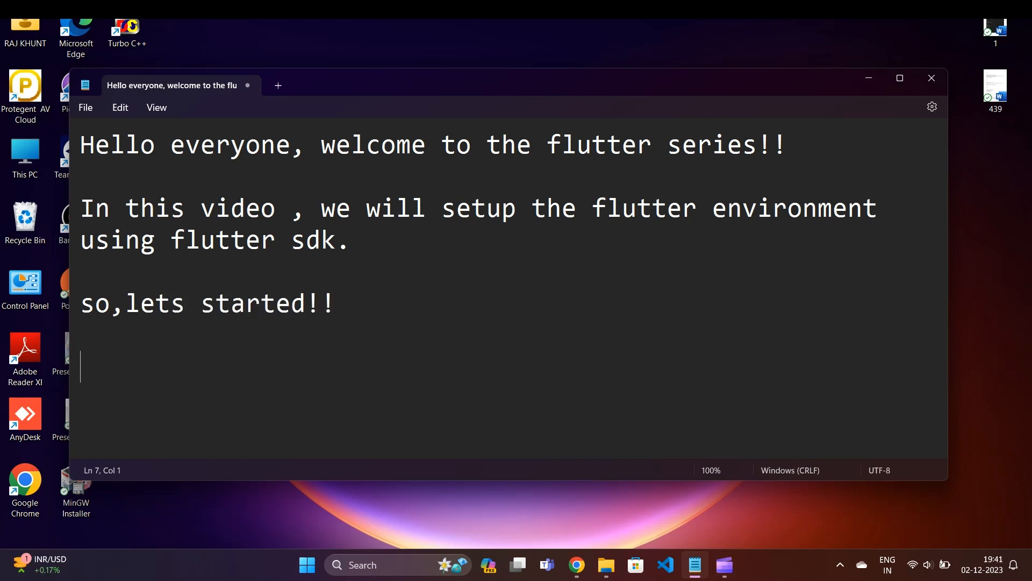
Add the line "First step is that download the flutter zip file from flutter.com!!" followed by a blank line.
text(First)
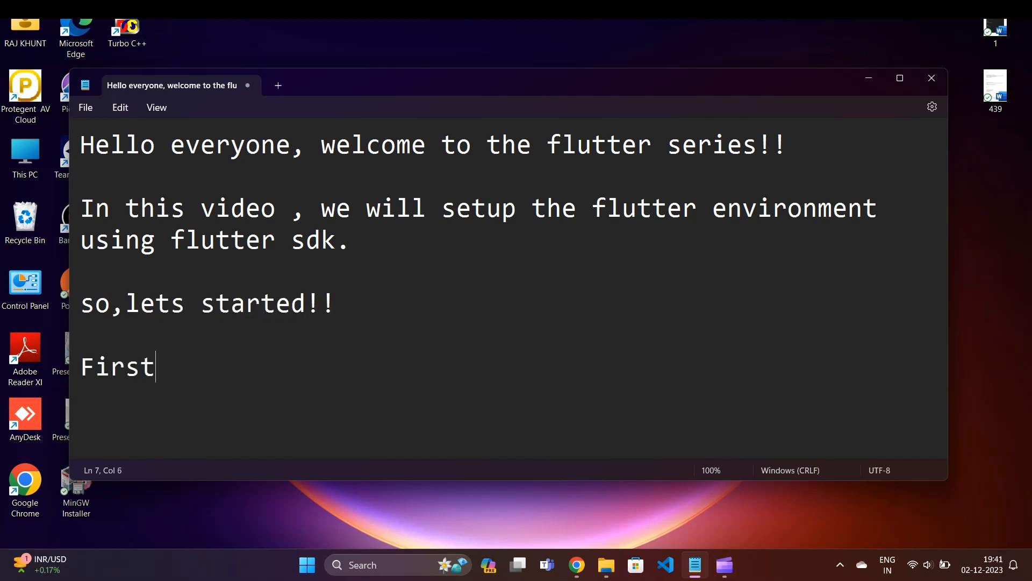
text( step is that )
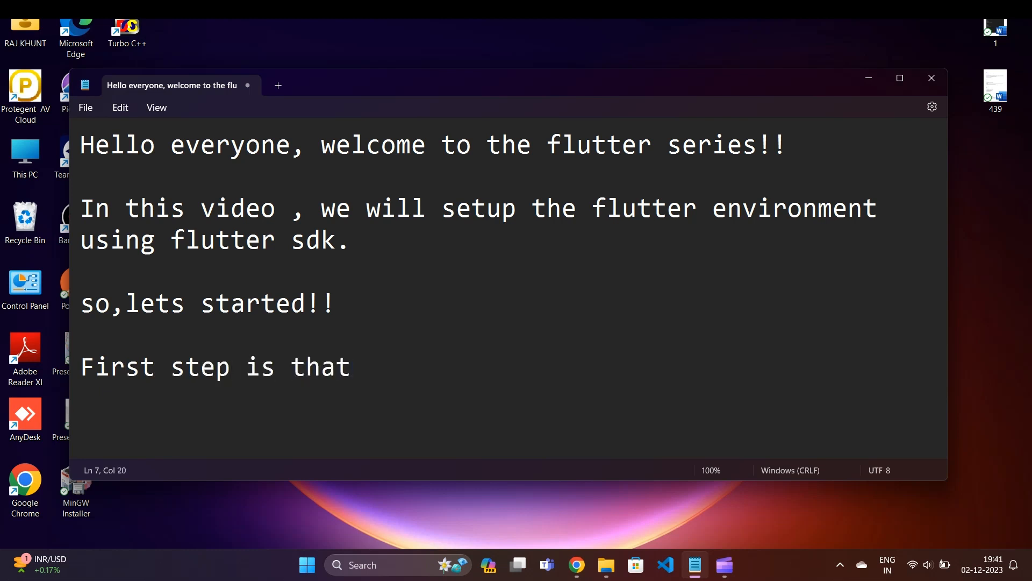
text(download th)
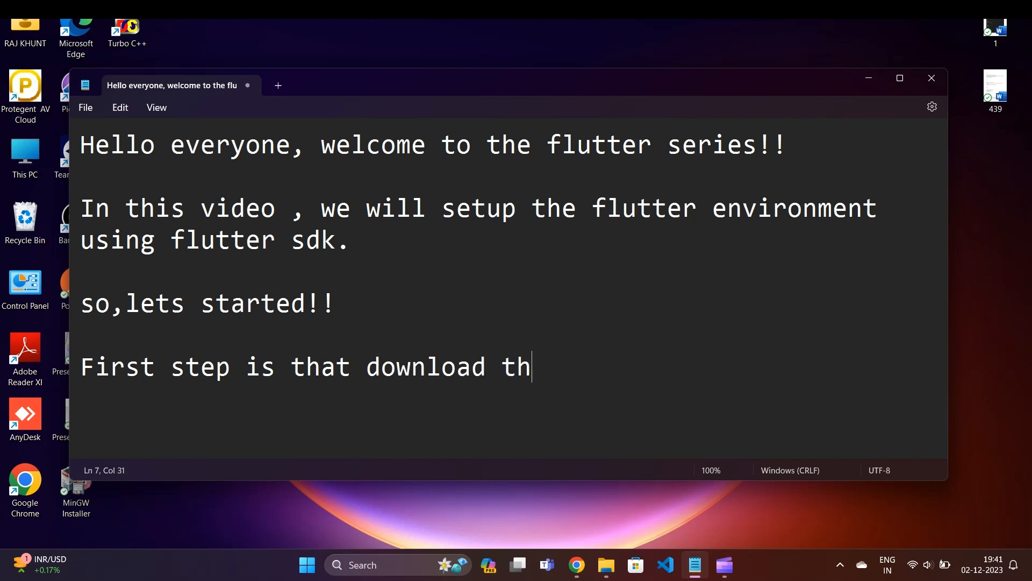
text(e flutter )
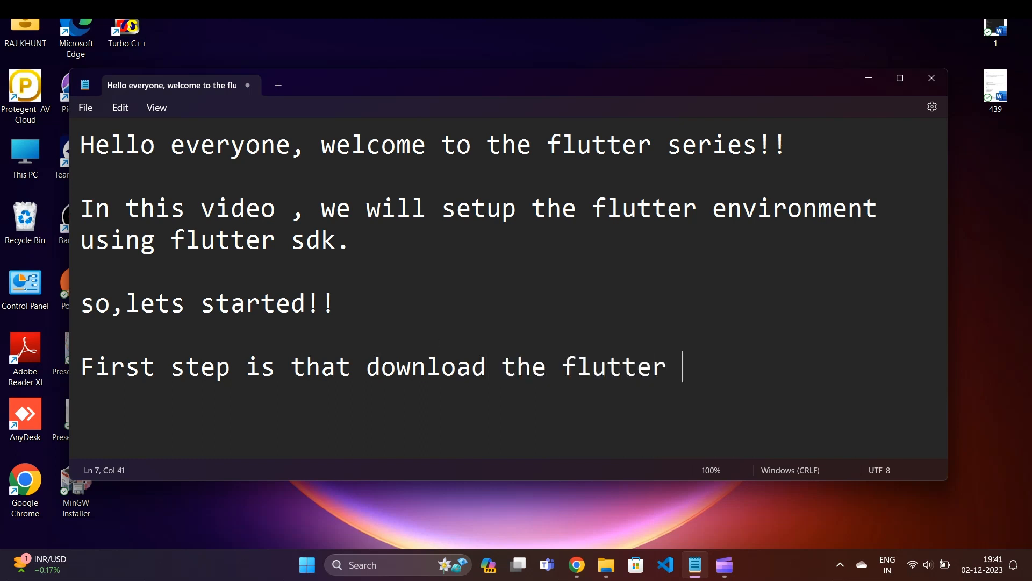
text(zip file)
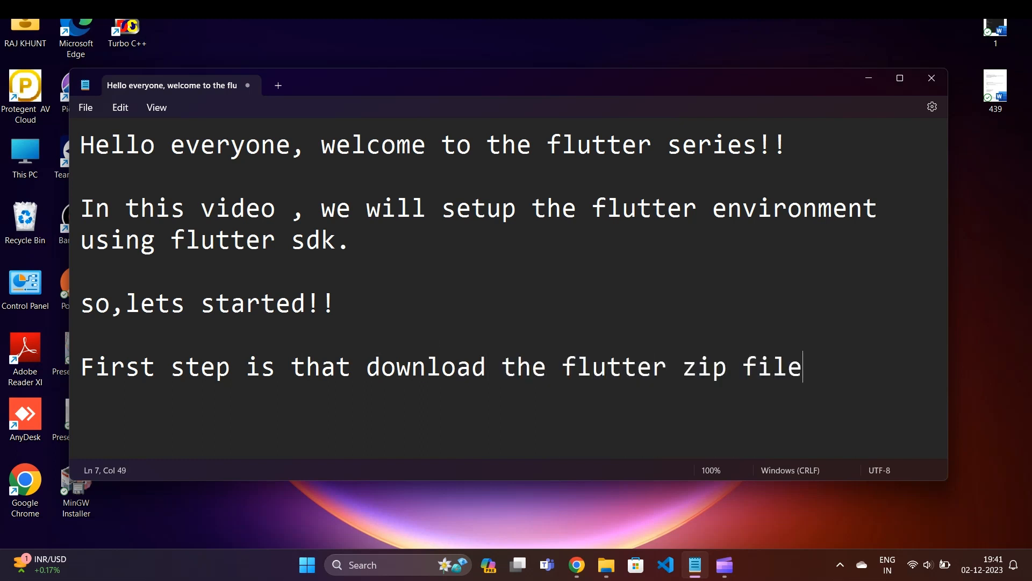
text( from flutter.com)
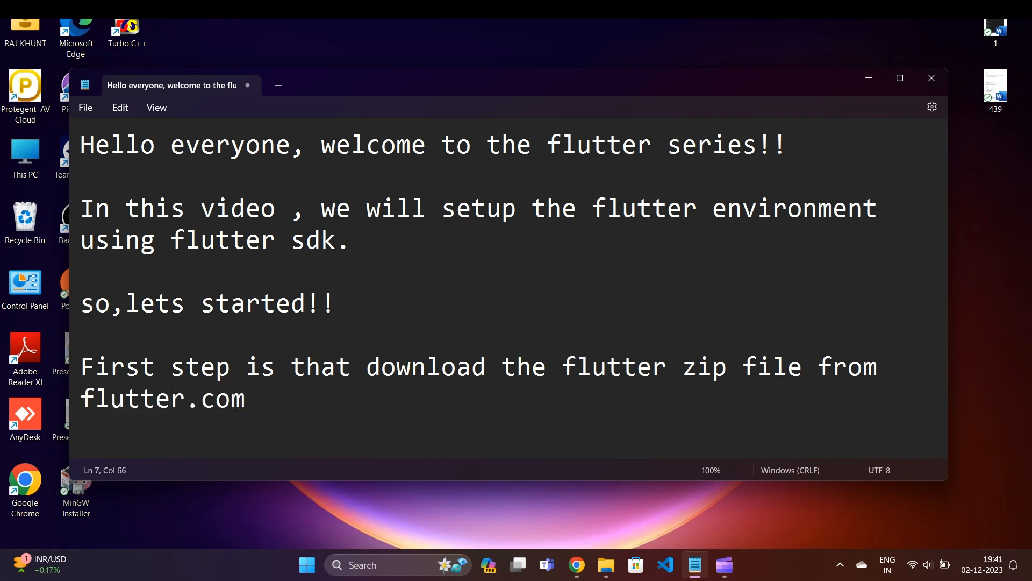
text(!!)
key(Return)
key(Return)
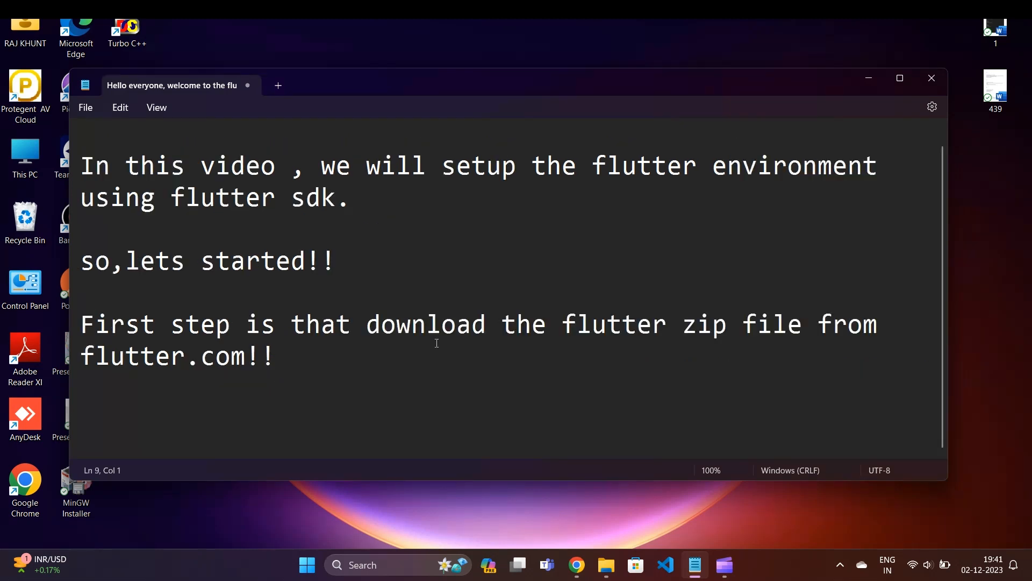
Add the line "After the download we will extract the zip file and set the environment variable!!" followed by a blank line.
text(After the)
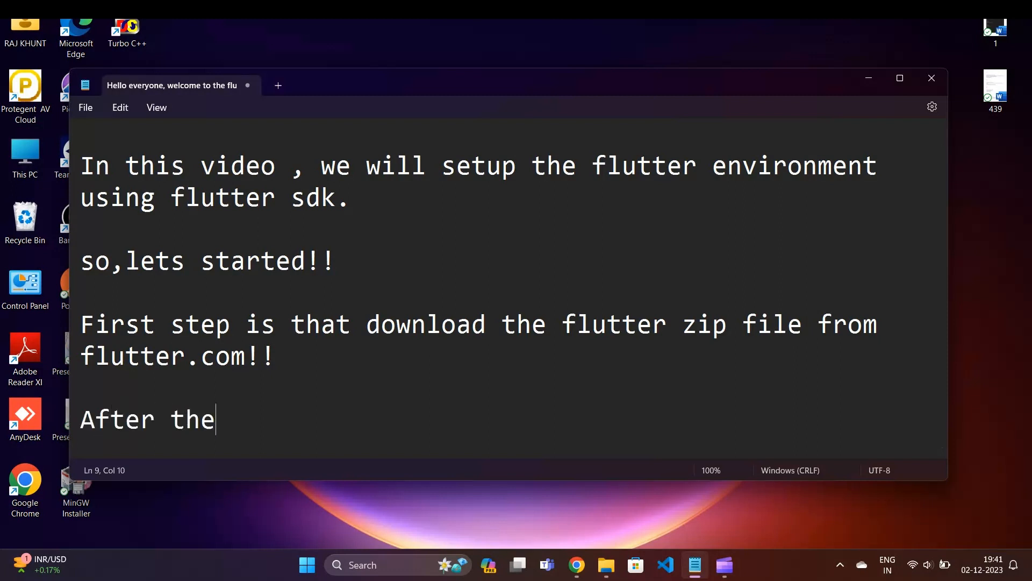
text( download )
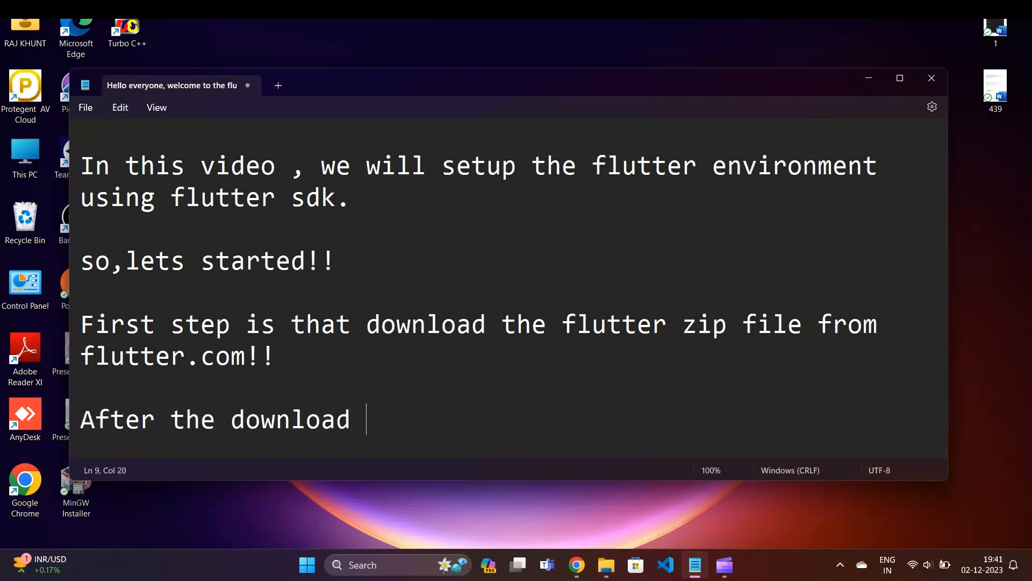
text(we will)
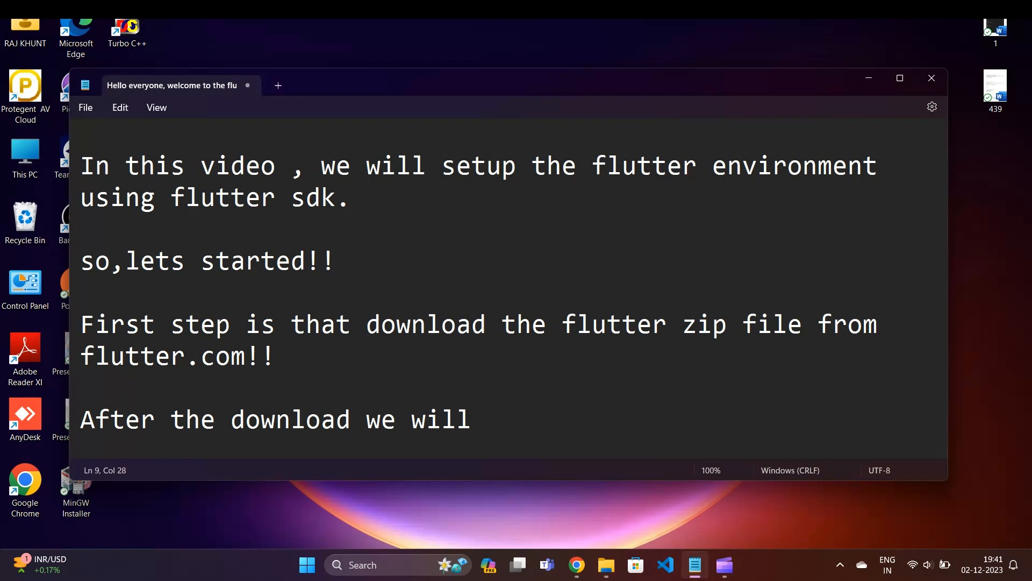
text( extra)
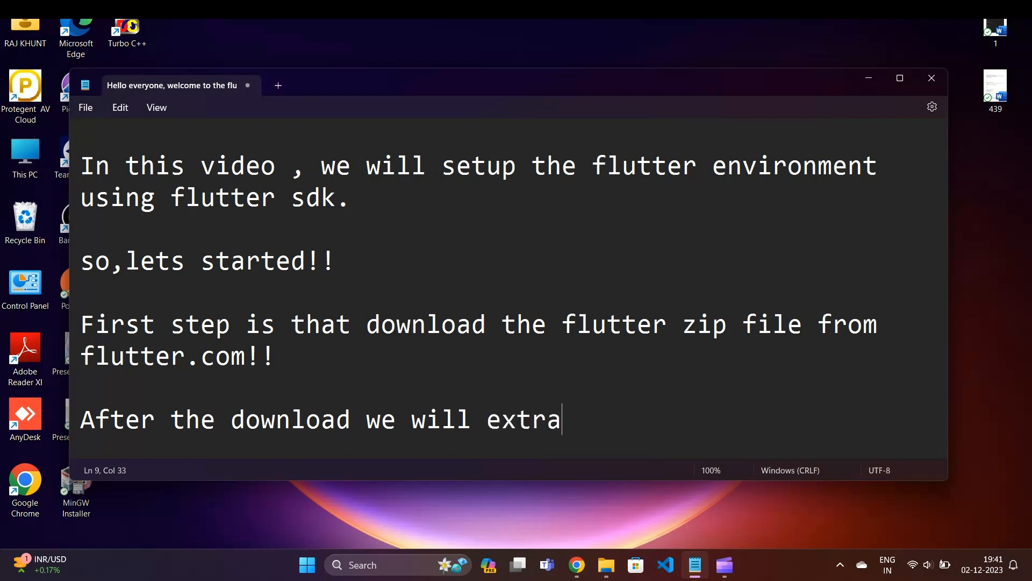
text(ct the zip fi)
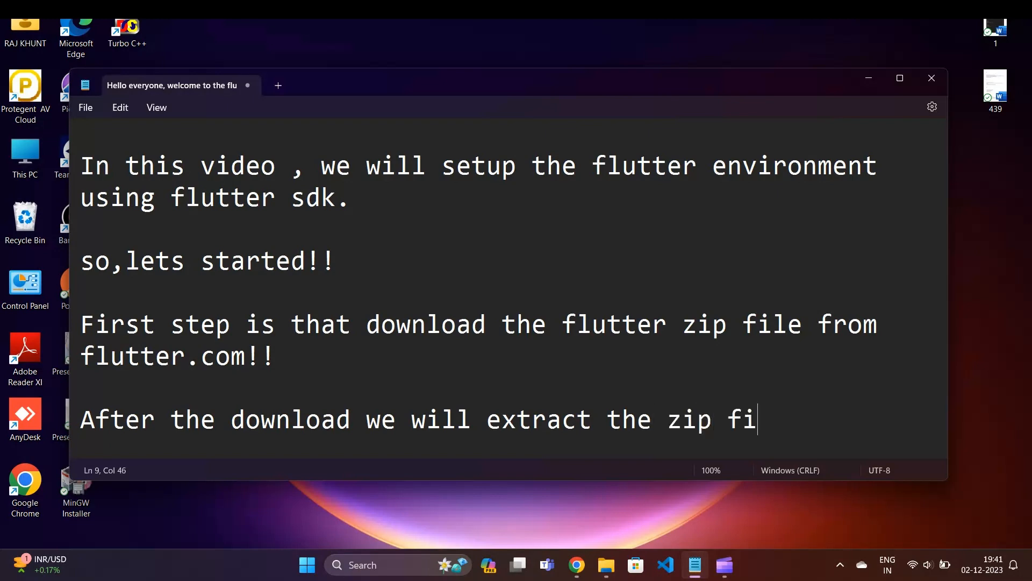
text(le and s)
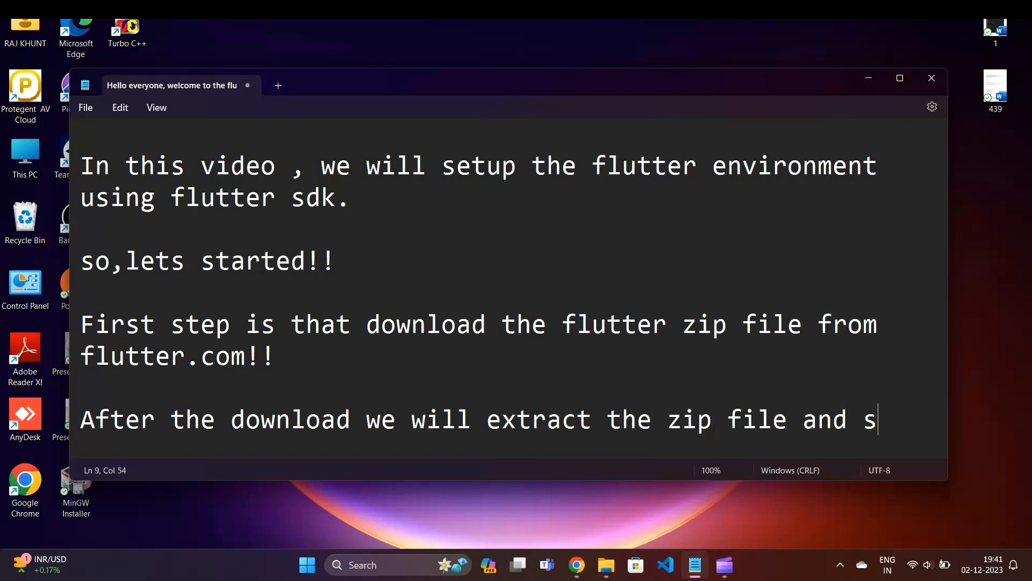
text(et the environment)
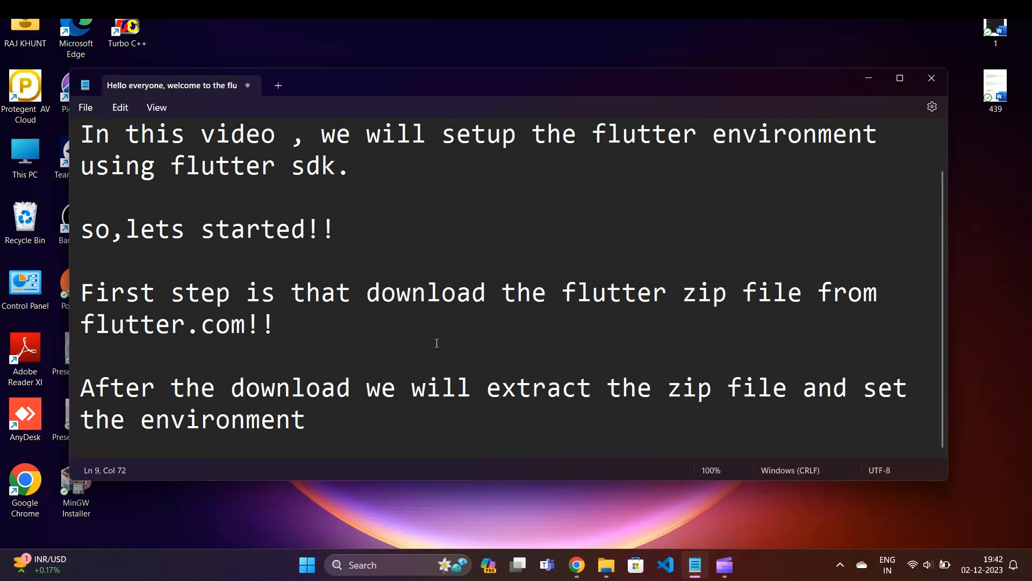
text( vafria)
key(BackSpace)
key(BackSpace)
key(BackSpace)
key(BackSpace)
text(ri)
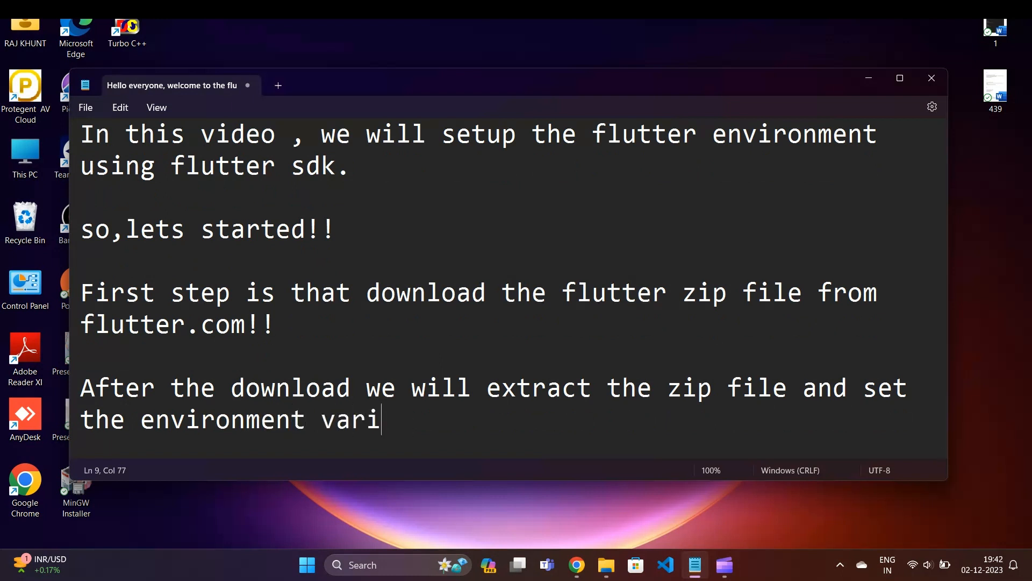
text(able!!)
key(Return)
key(Return)
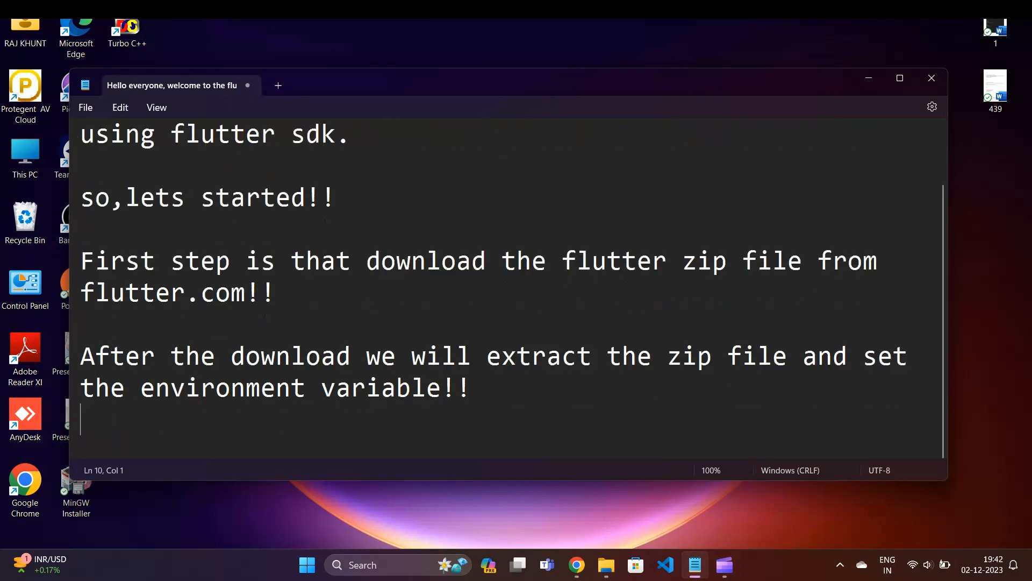
Add the closing line "So,lets get started!!" at the end of the note.
text(So)
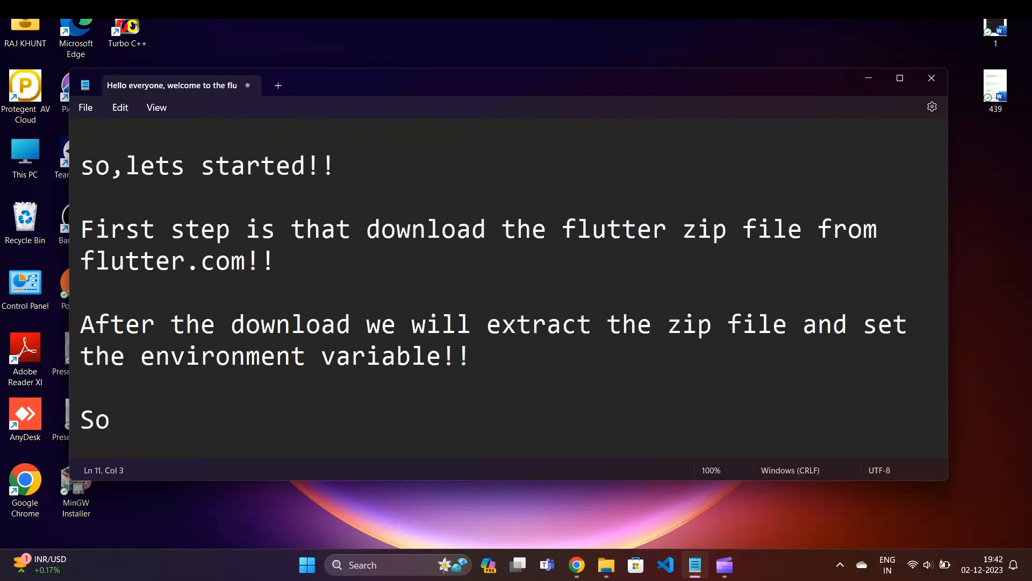
text(,let get)
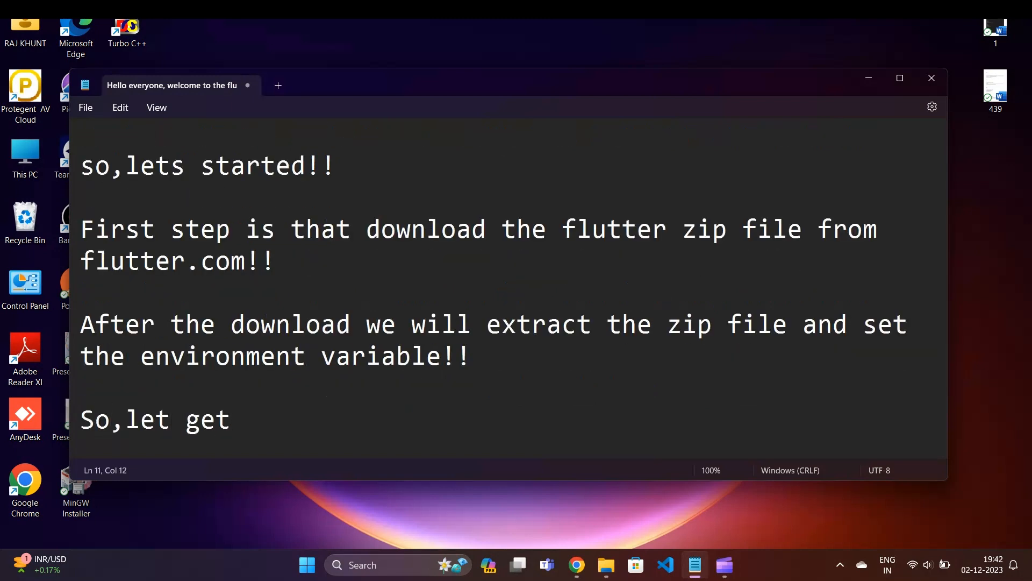
key(Left)
key(Left)
text(s)
key(Right)
key(Right)
key(Right)
key(Right)
key(Right)
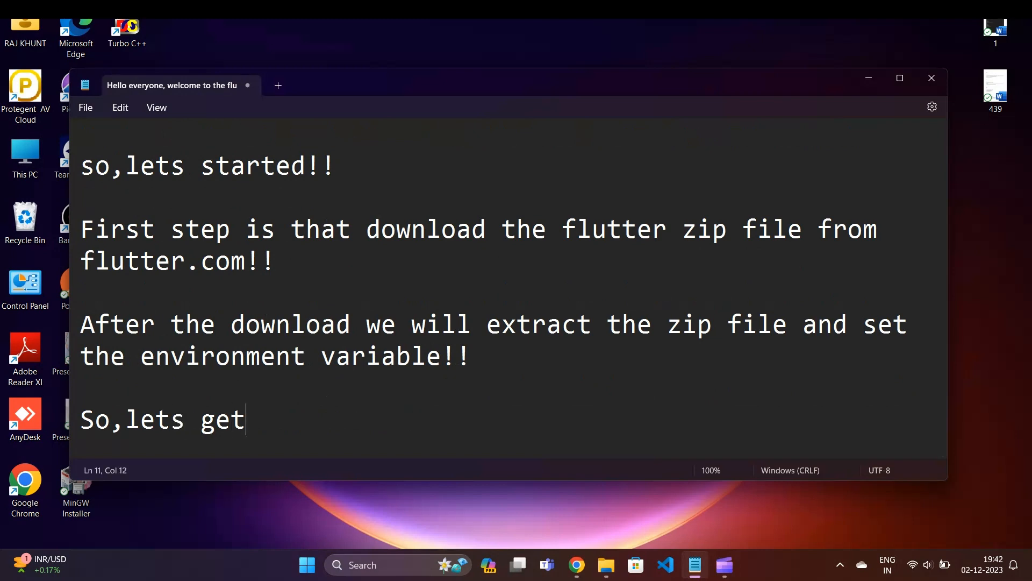
text(started!!)
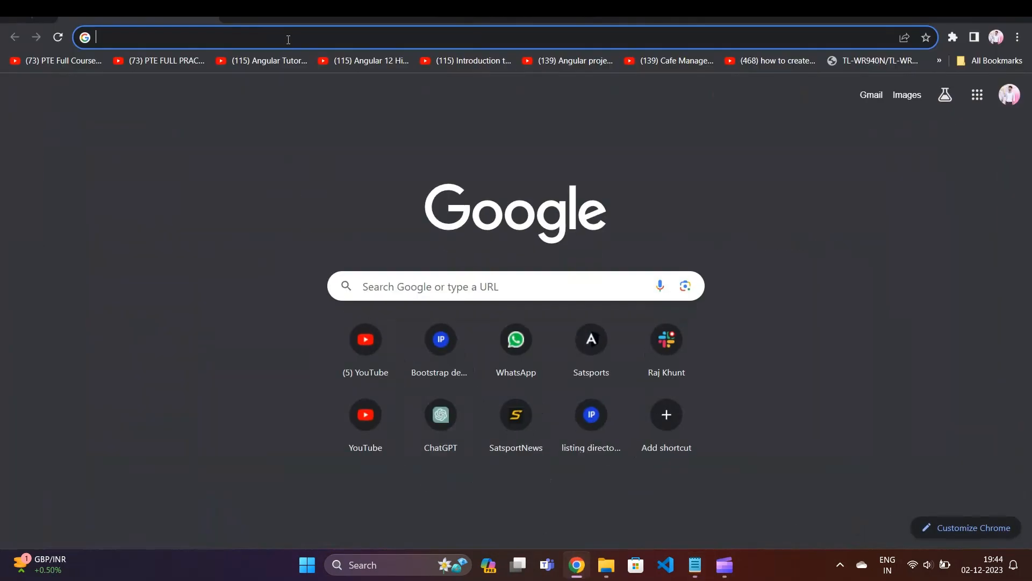
Switch to Chrome, search Google for flutter and open the Windows install page of the Flutter documentation.
click(289, 40)
text(flter)
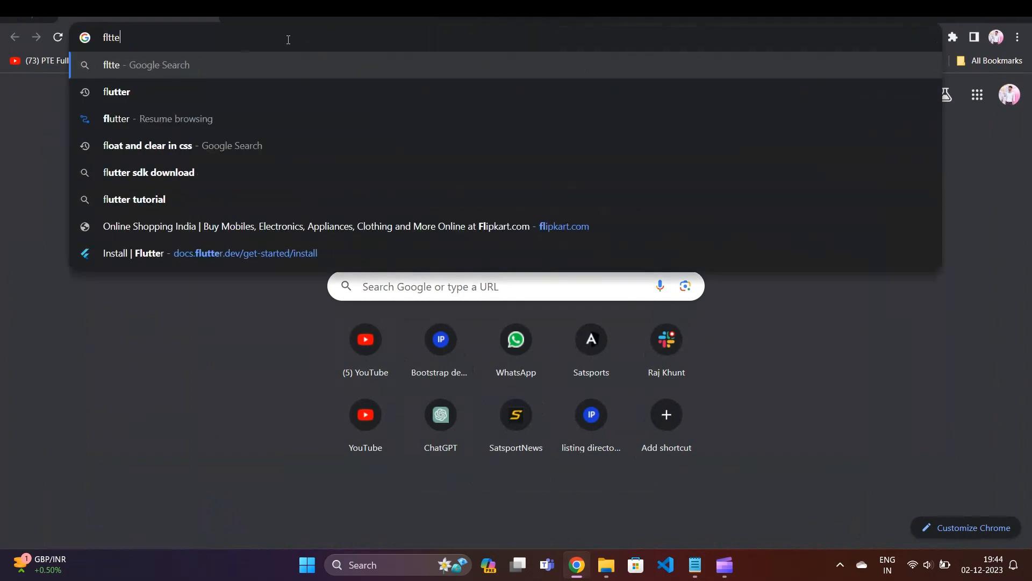
key(Down)
key(Return)
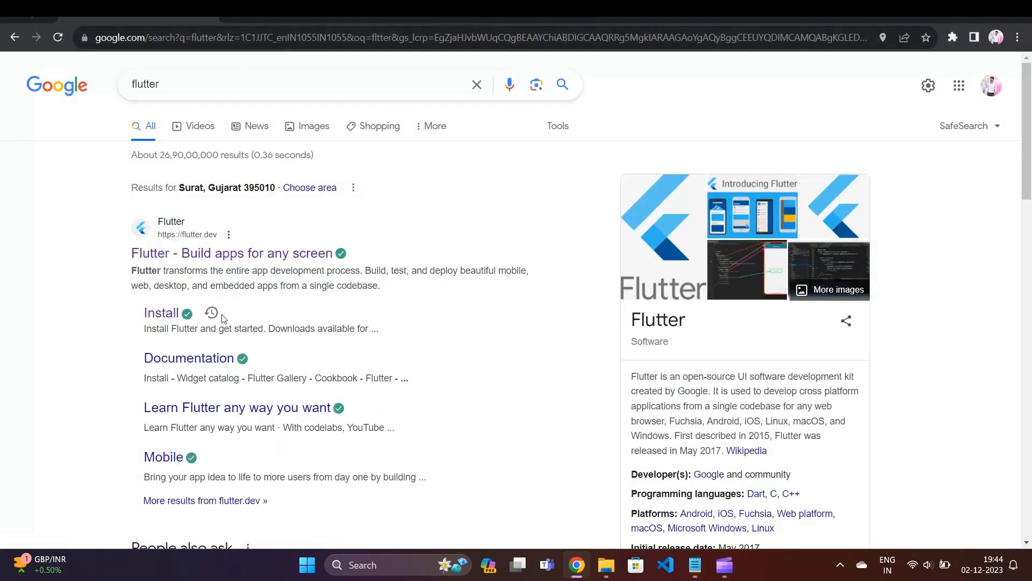
click(154, 314)
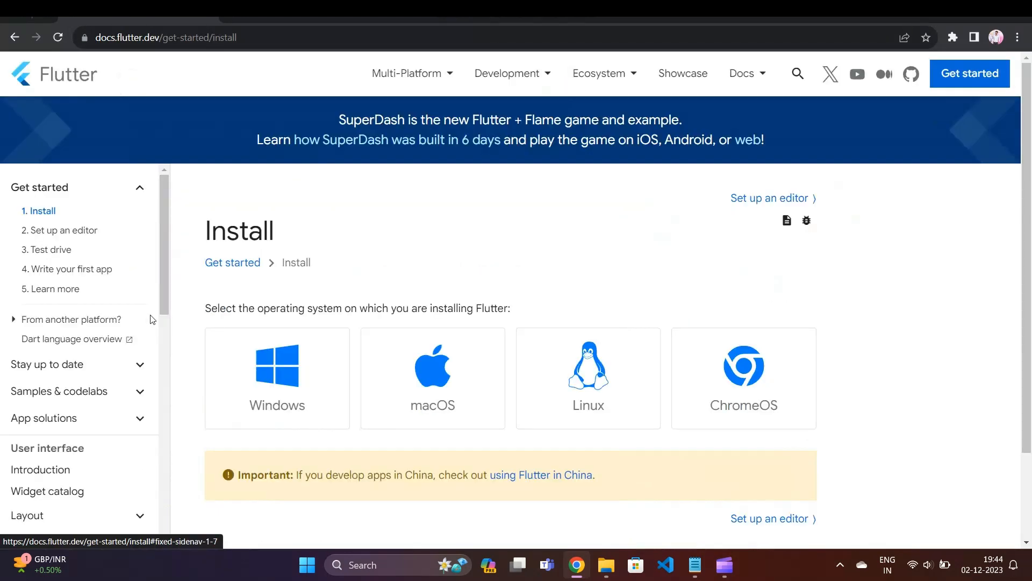
click(304, 360)
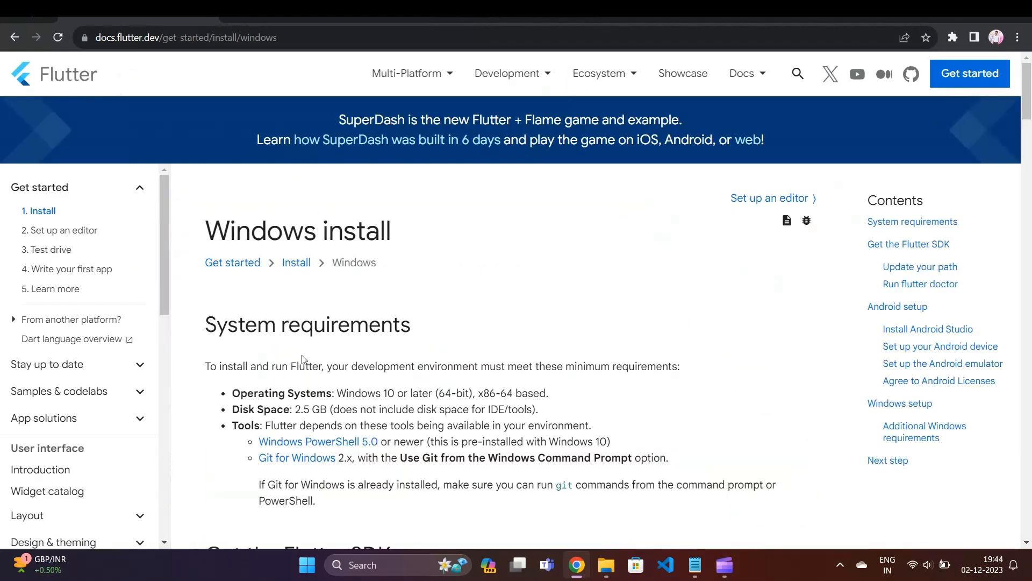
Highlight the minimum system requirements on the Windows install page and find the Flutter SDK installation bundle.
scroll(308, 342, down, 2)
drag(231, 190, 322, 302)
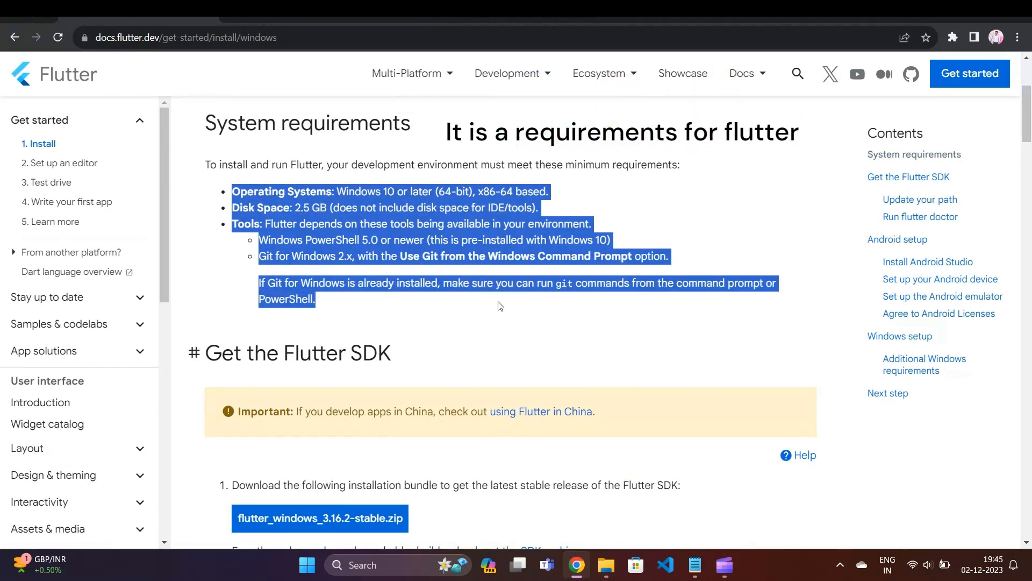
scroll(291, 286, down, 5)
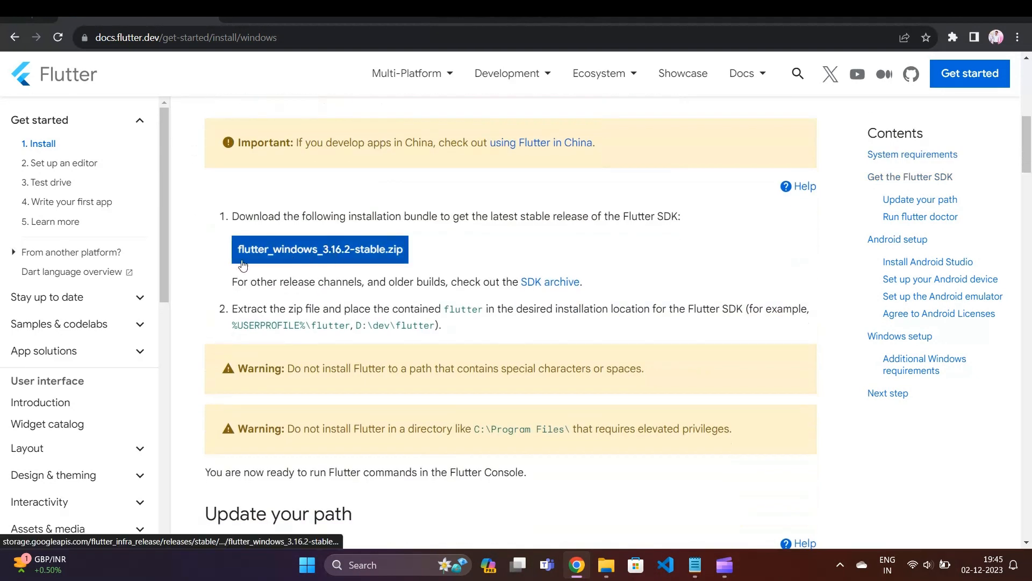
Download flutter_windows_3.16.2-stable.zip, switch to File Explorer and pick the zip in the Downloads folder for moving.
click(303, 260)
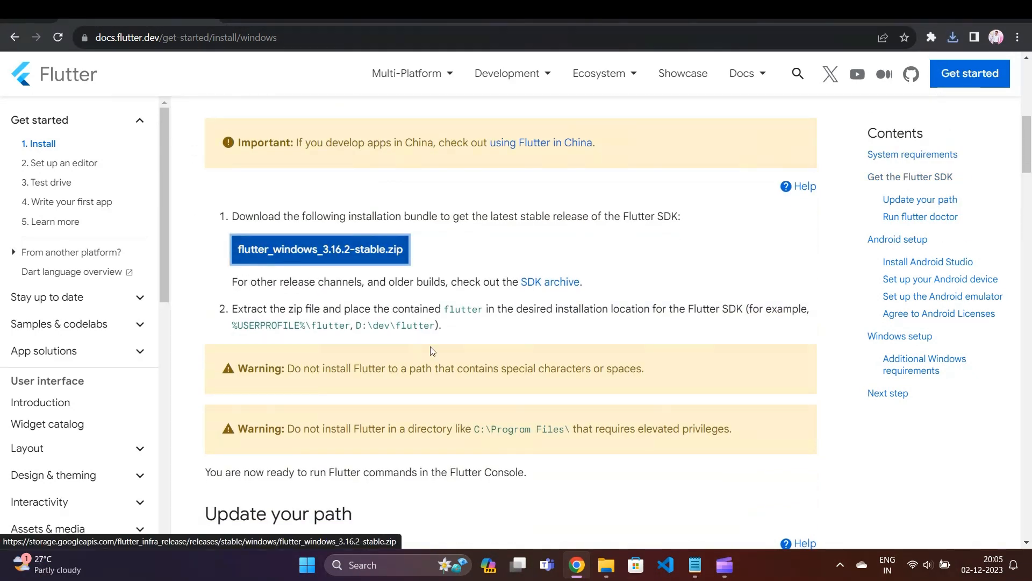
click(606, 564)
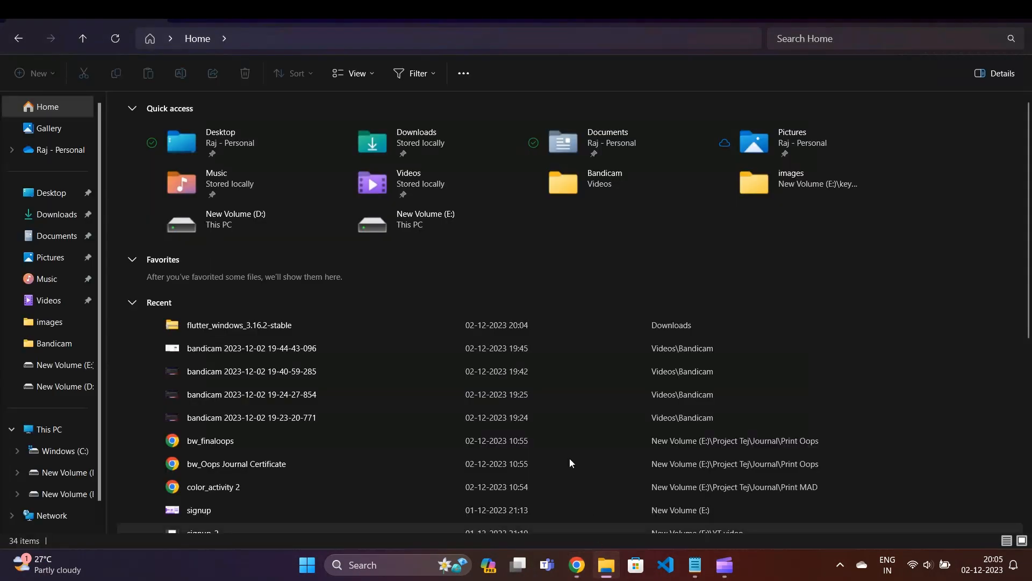
click(60, 215)
click(203, 139)
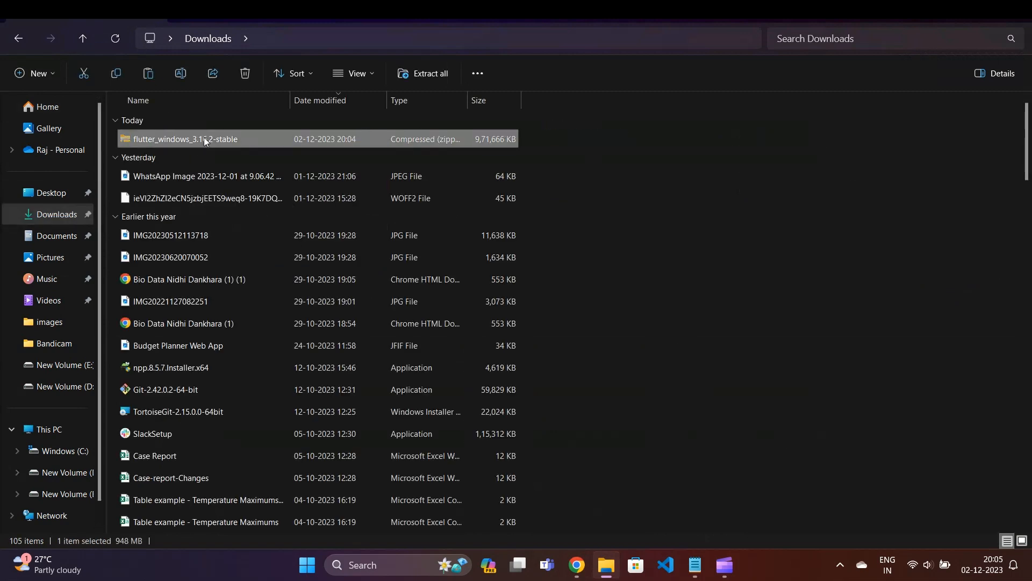
Create a new folder named flutter on New Volume (D:).
click(80, 365)
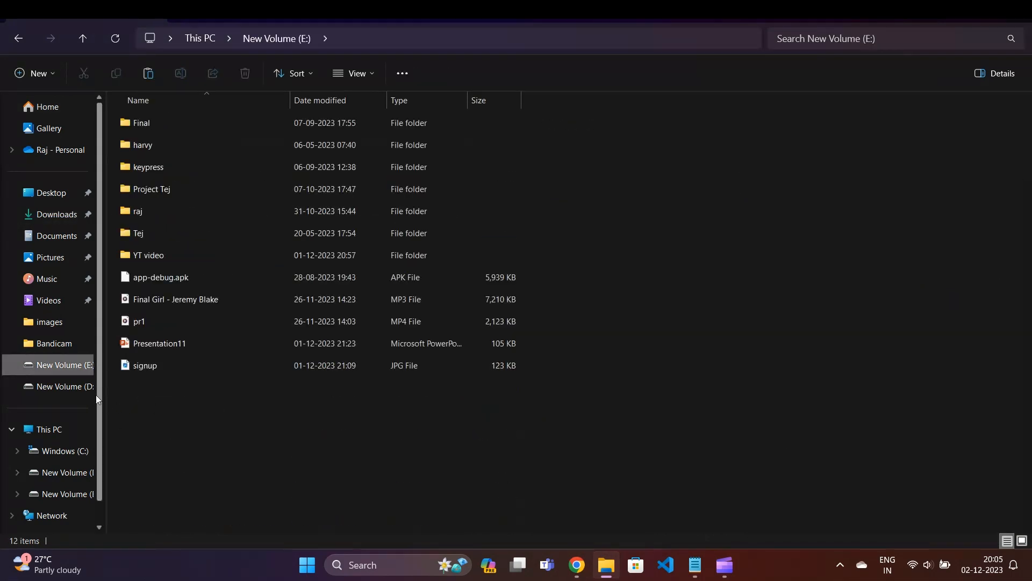
click(88, 387)
key(ctrl+shift+n)
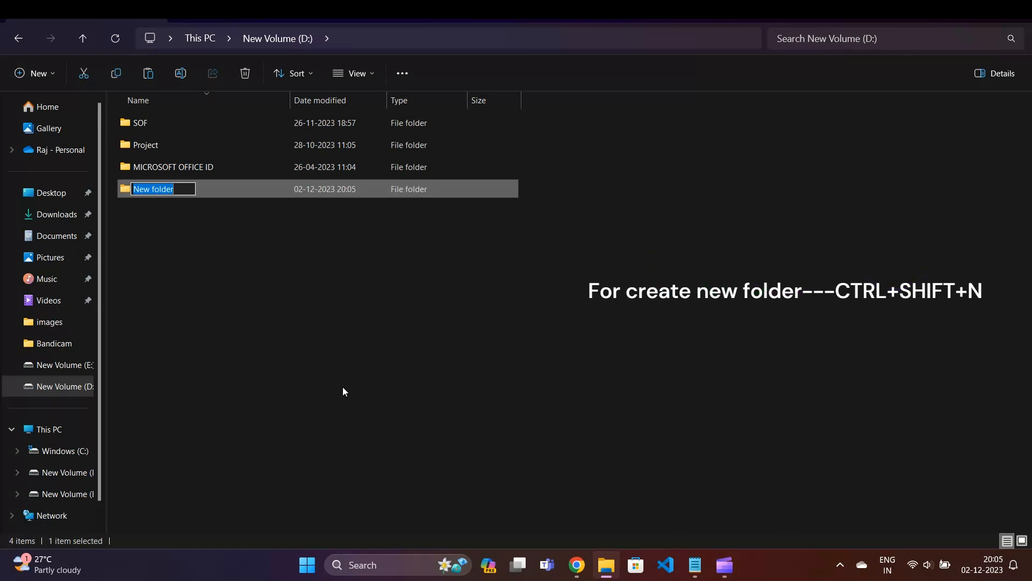
text(flutter)
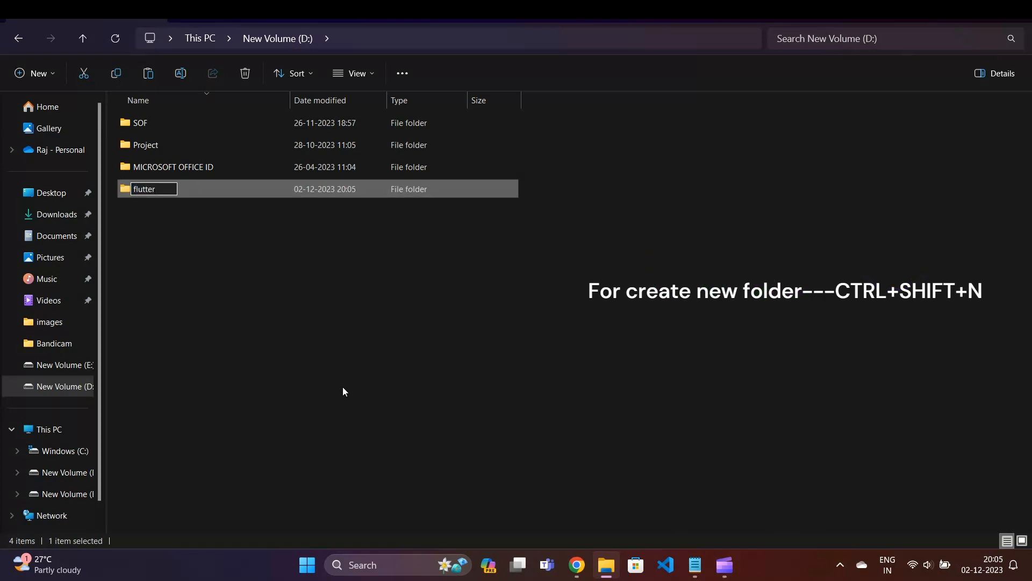
text(p)
click(318, 333)
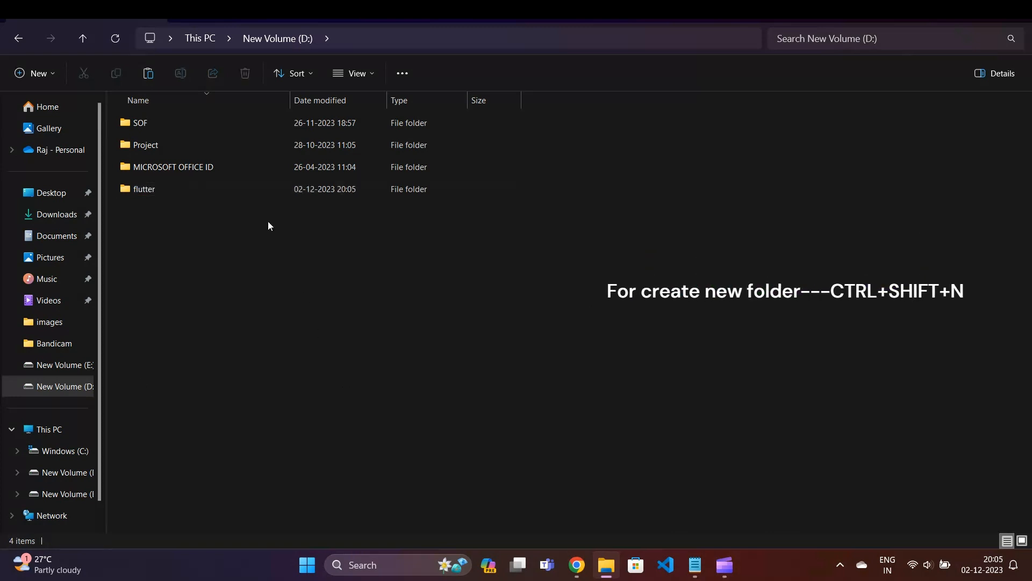
Paste the Flutter SDK zip into the new flutter folder on drive D.
double_click(250, 186)
key(ctrl+v)
click(296, 191)
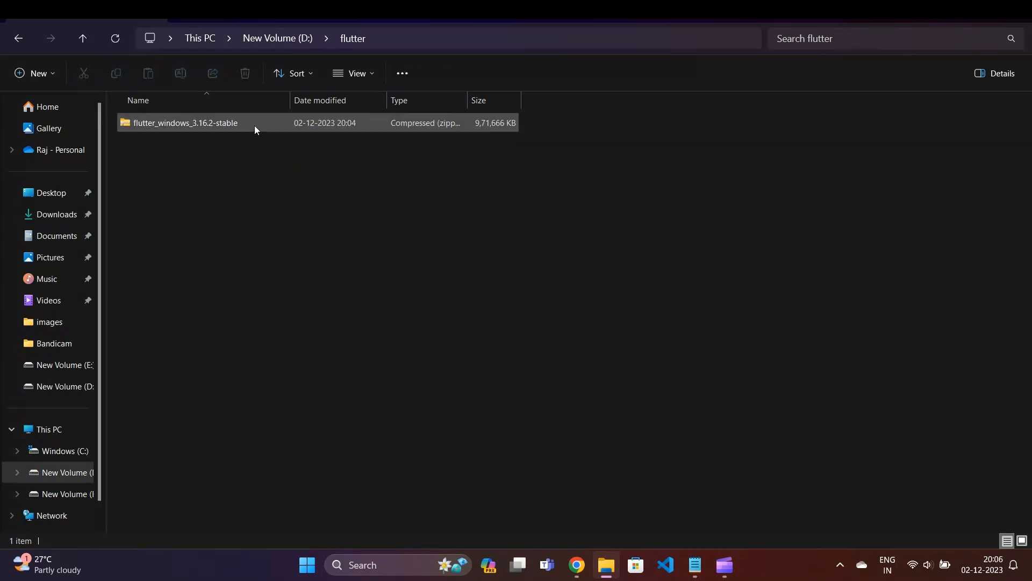
Extract all files of flutter_windows_3.16.2-stable.zip within the D:\flutter folder.
click(250, 121)
right_click(250, 121)
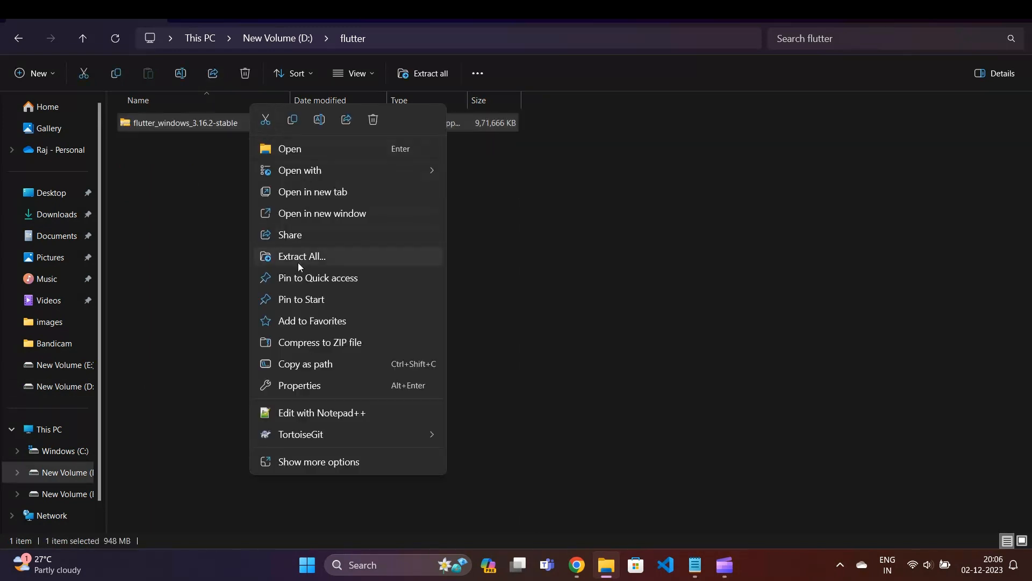
click(297, 256)
click(623, 418)
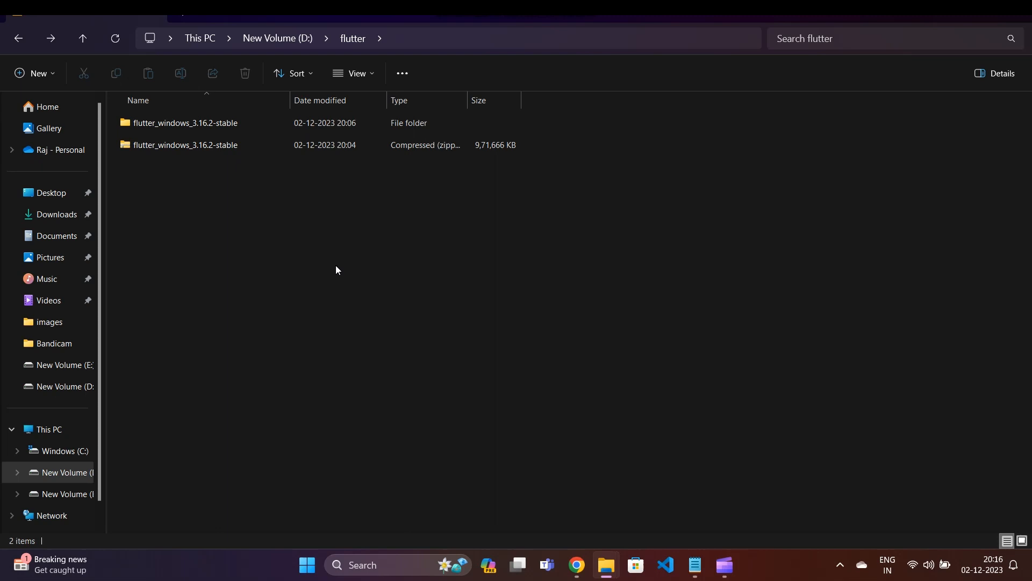
Go from This PC's properties to the environment variables and open the user variable Path for adding an entry.
click(48, 429)
right_click(289, 345)
click(330, 363)
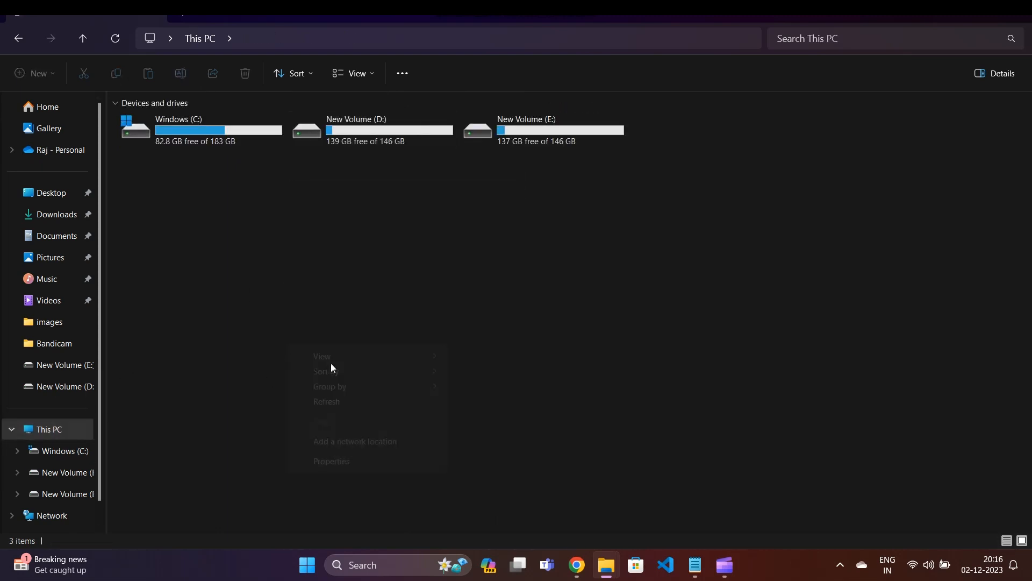
click(330, 457)
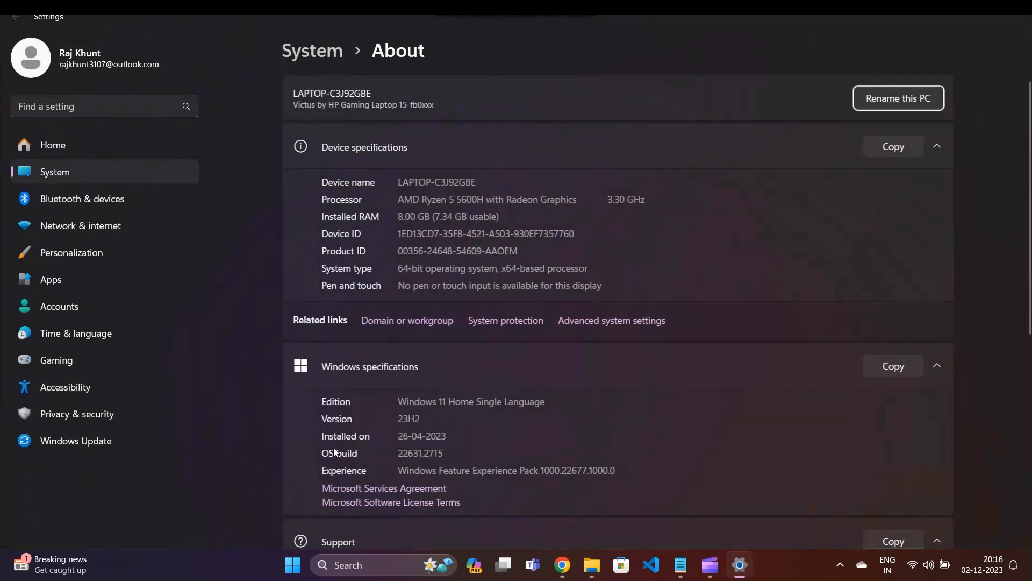
click(612, 322)
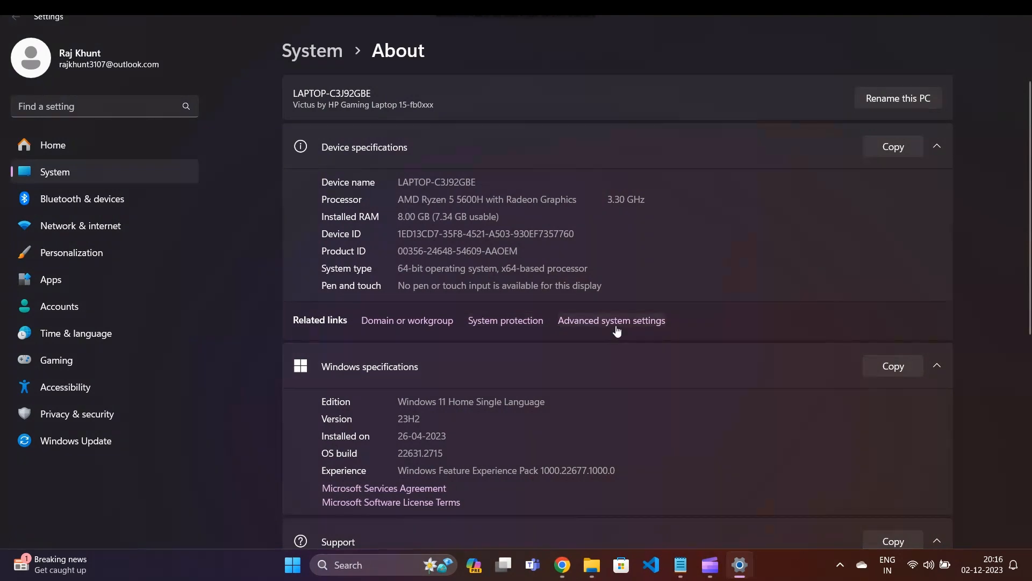
click(358, 361)
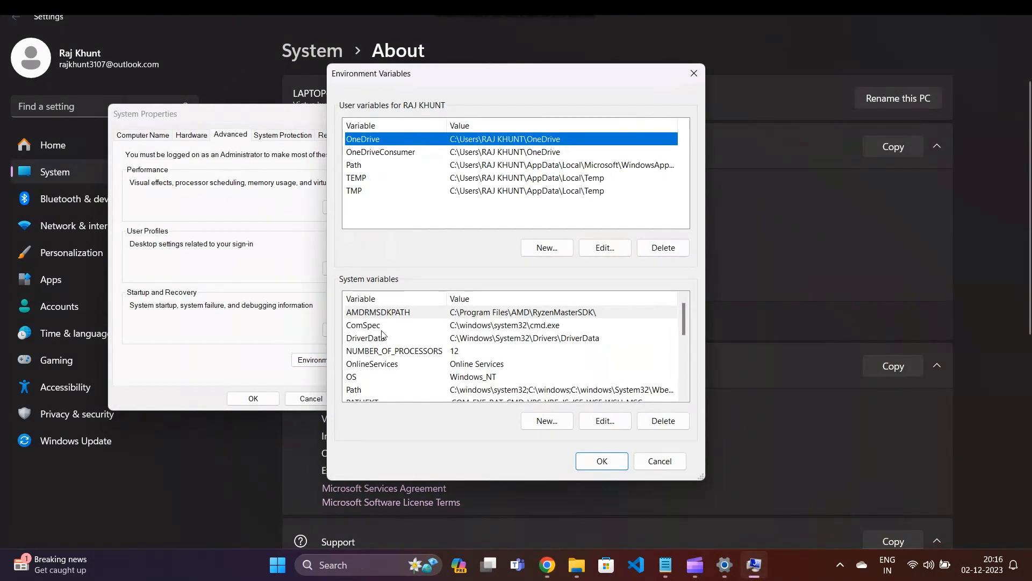
click(430, 165)
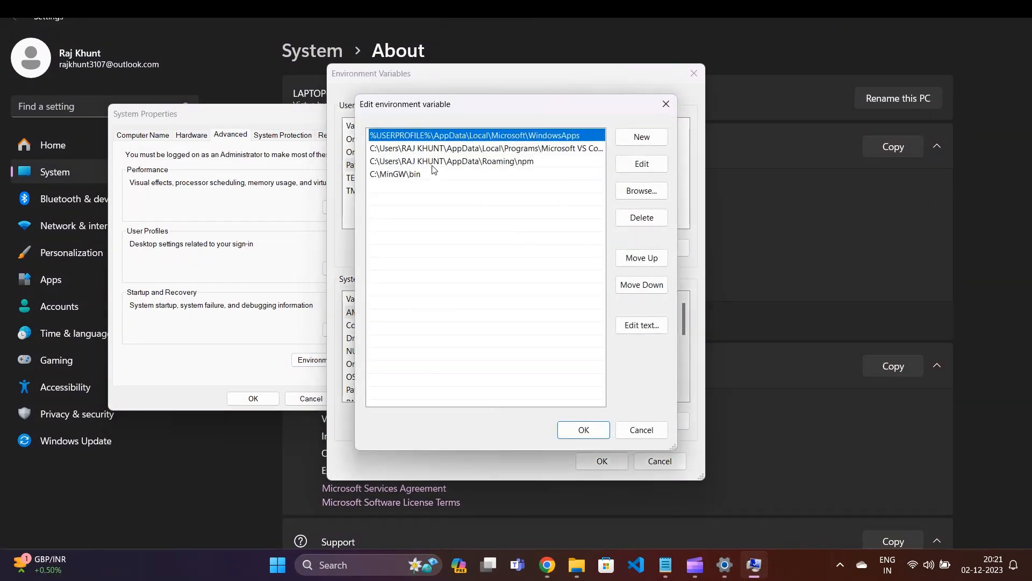
double_click(396, 186)
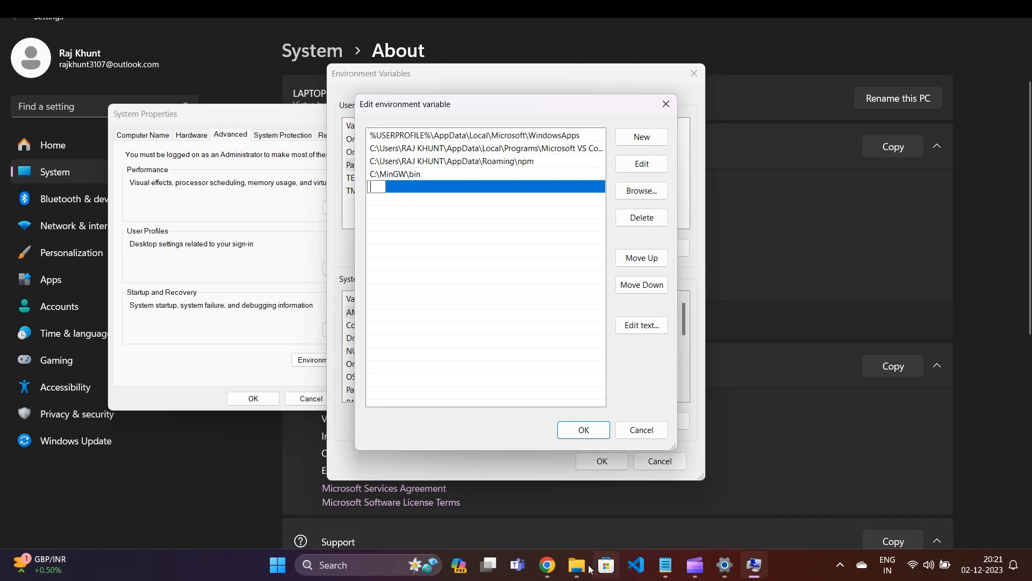
In File Explorer, open the extracted SDK's bin folder and copy its path D:\flutter\flutter_windows_3.16.2-stable\flutter\bin.
mouse_move(576, 565)
click(540, 525)
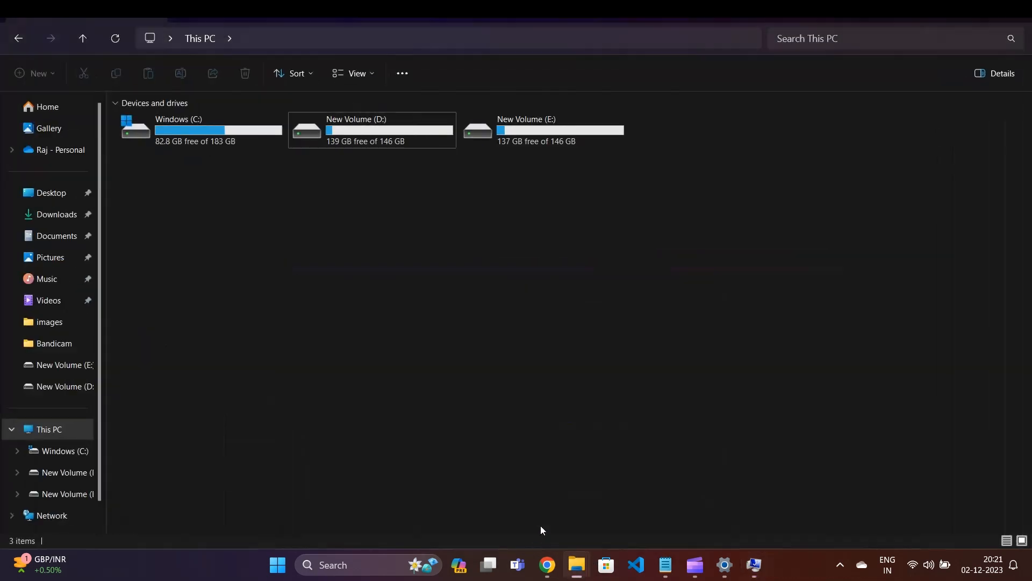
click(64, 473)
double_click(252, 189)
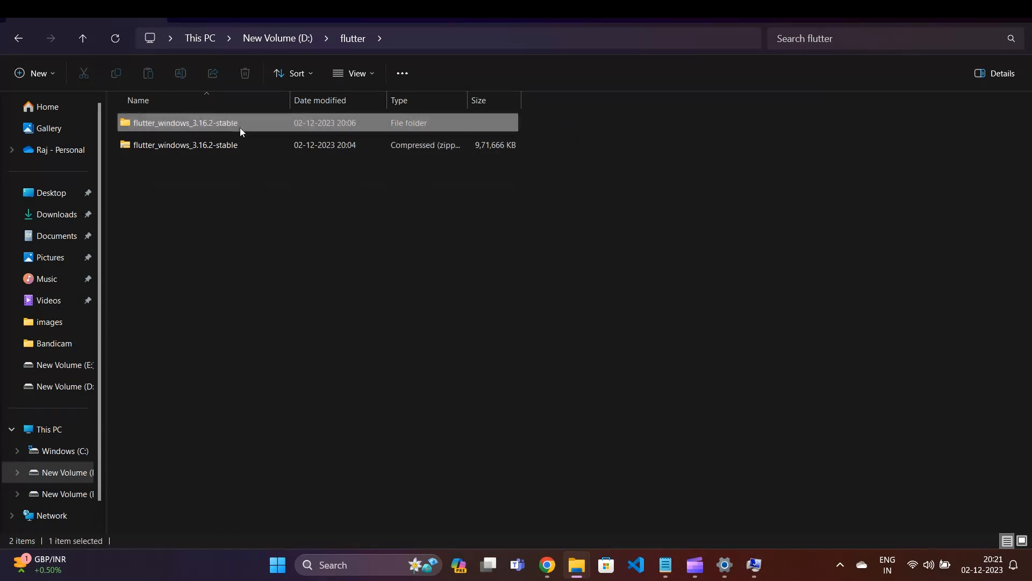
double_click(239, 126)
double_click(239, 127)
double_click(240, 230)
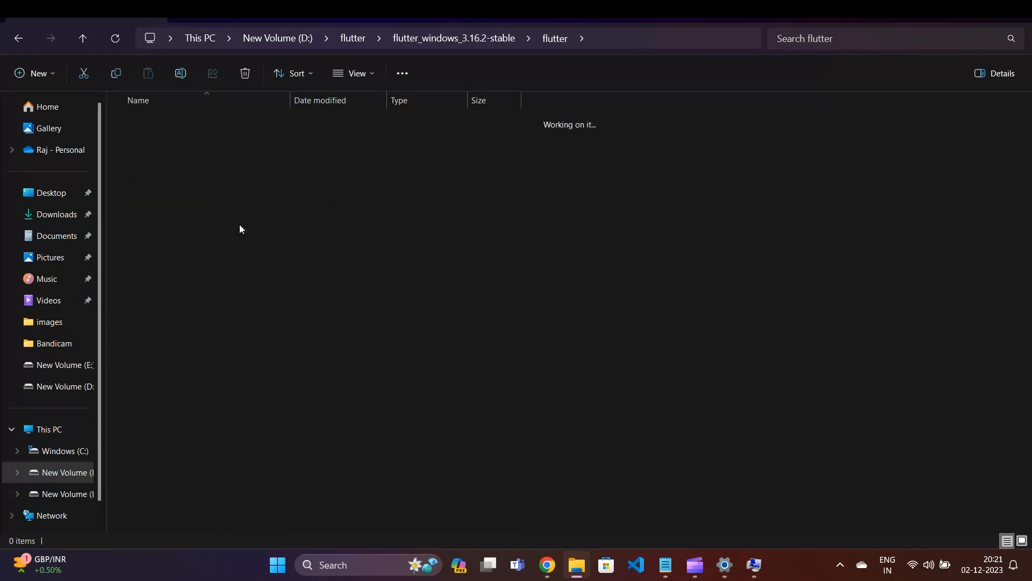
click(644, 40)
key(ctrl+c)
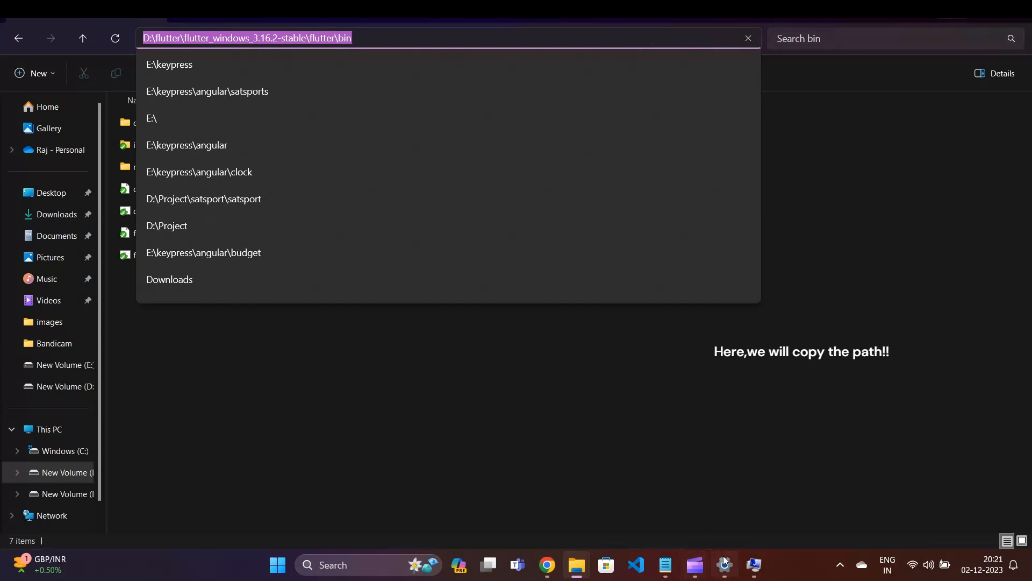
Add D:\flutter\flutter_windows_3.16.2-stable\flutter\bin as a new entry of the user Path variable and accept all the system dialogs.
click(751, 571)
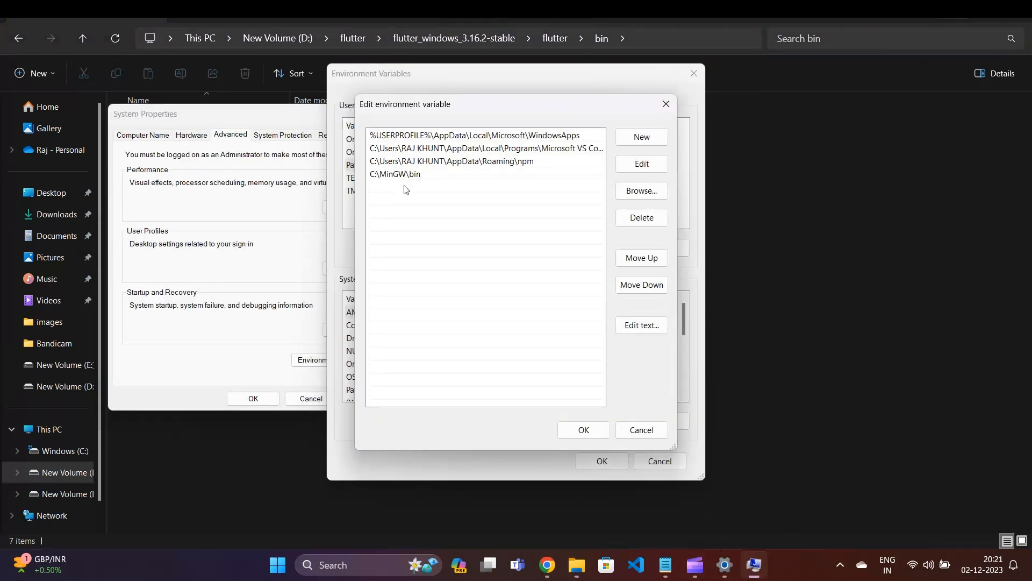
double_click(406, 190)
key(ctrl+v)
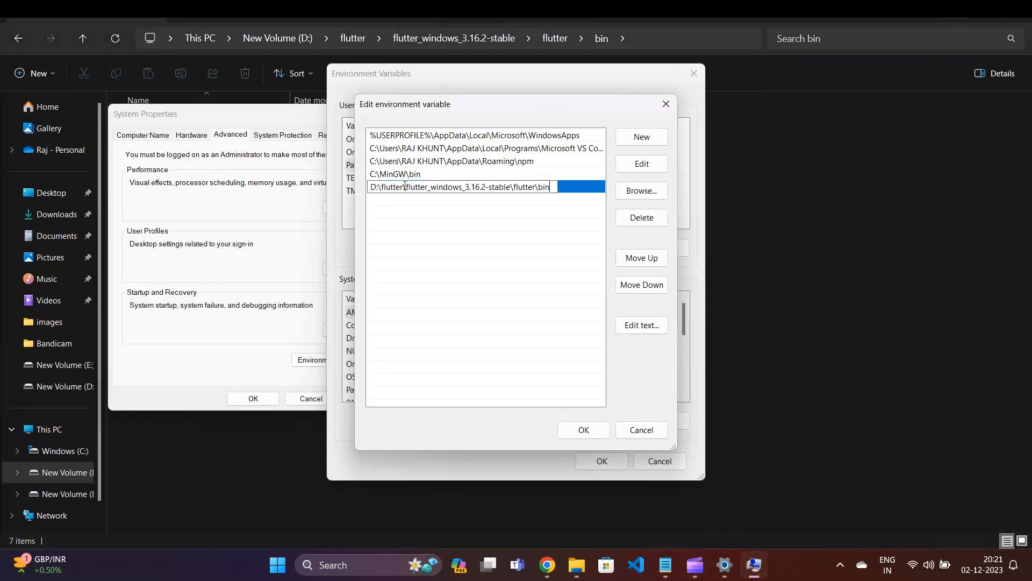
click(584, 429)
click(602, 460)
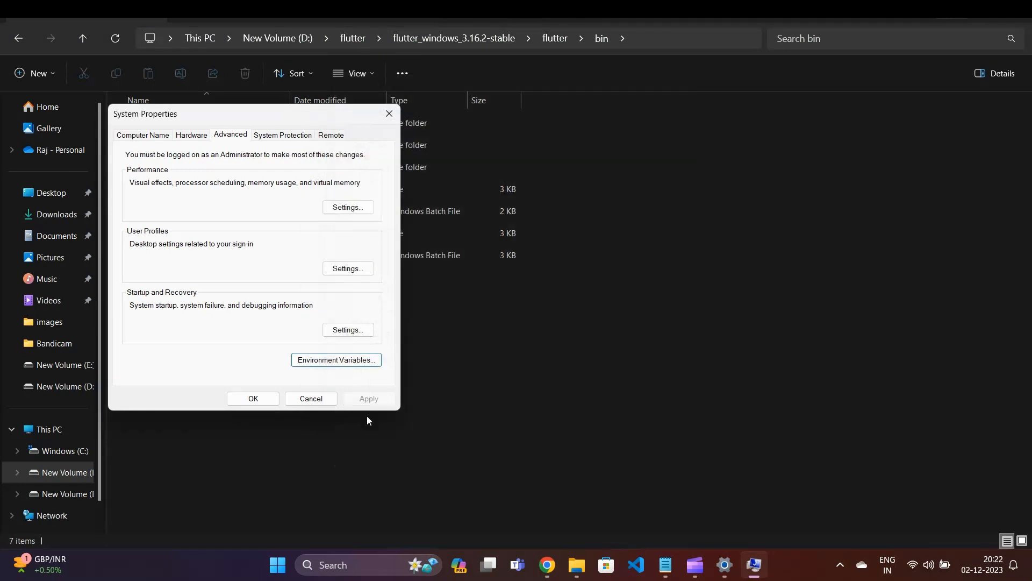
click(256, 398)
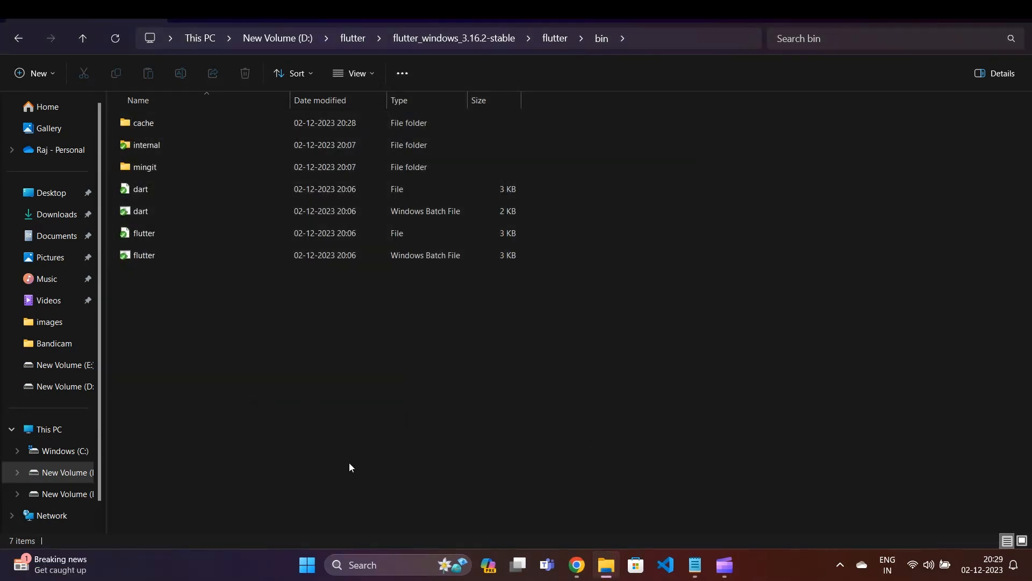
Open Command Prompt and run the commands flutter and flutter doctor.
click(369, 564)
text(cmd)
key(Return)
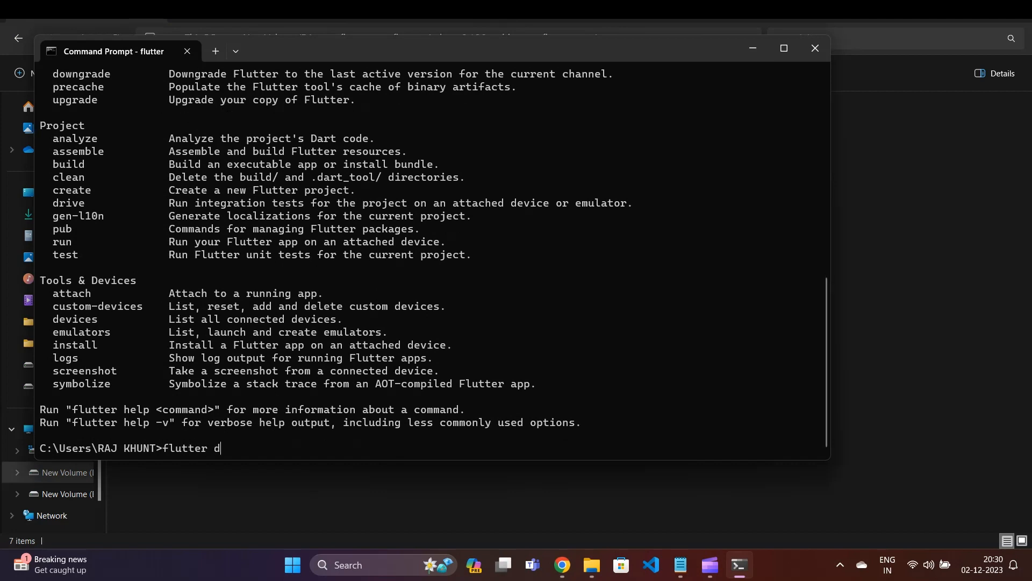
key(Return)
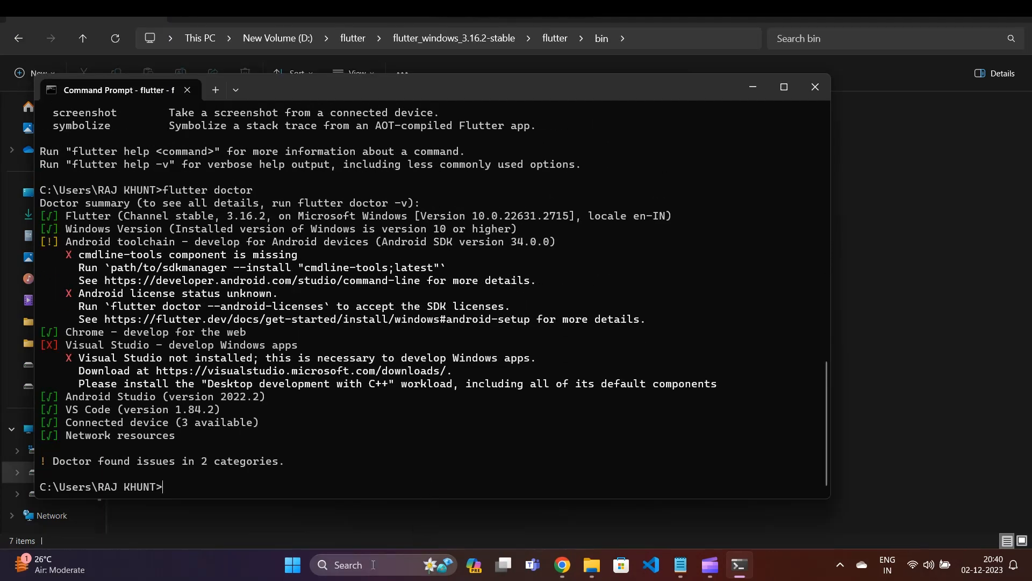
Launch Android Studio and show the SDK Tools list in its SDK Manager.
click(373, 565)
text(and)
key(Escape)
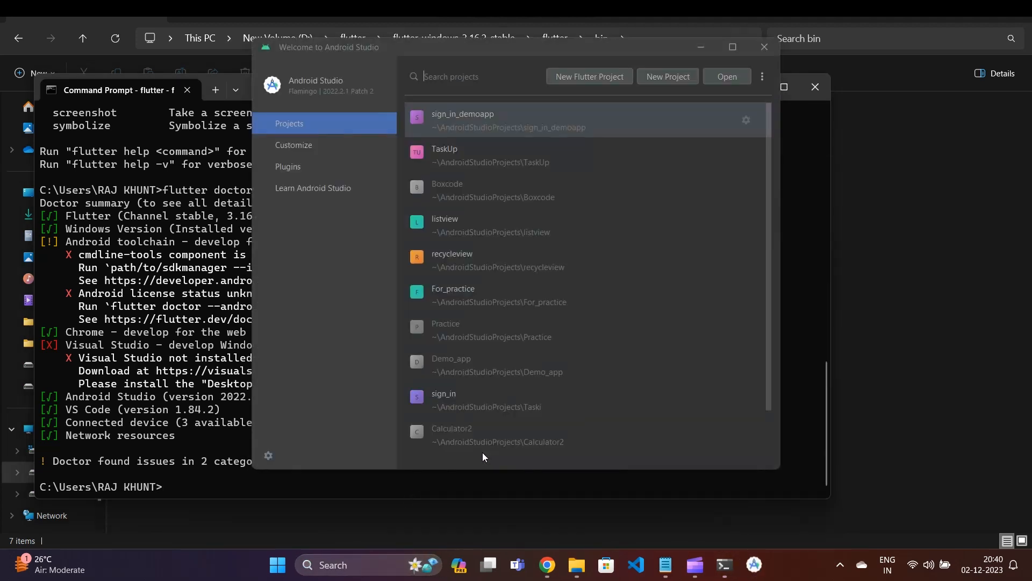
click(760, 77)
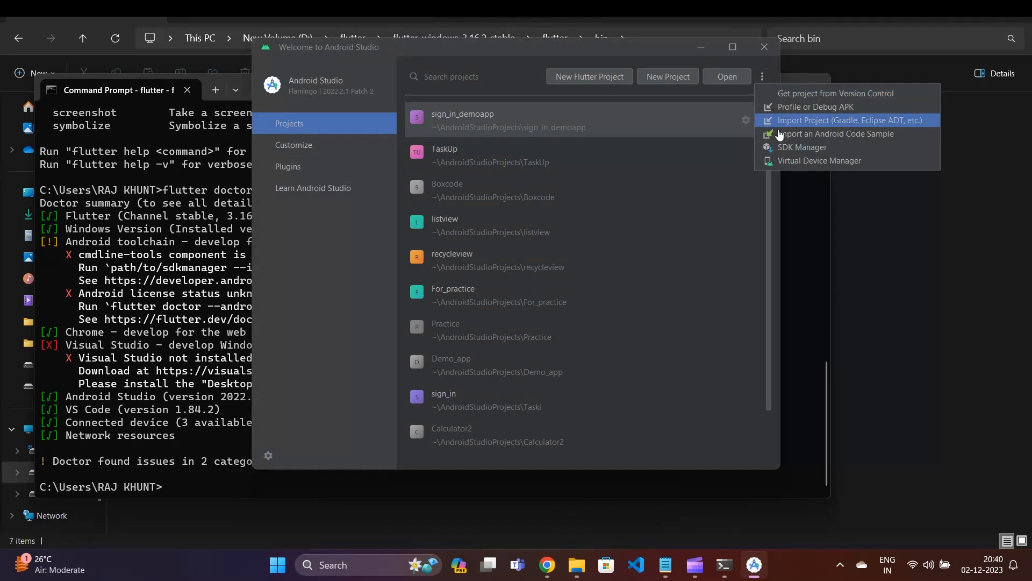
click(785, 145)
click(456, 125)
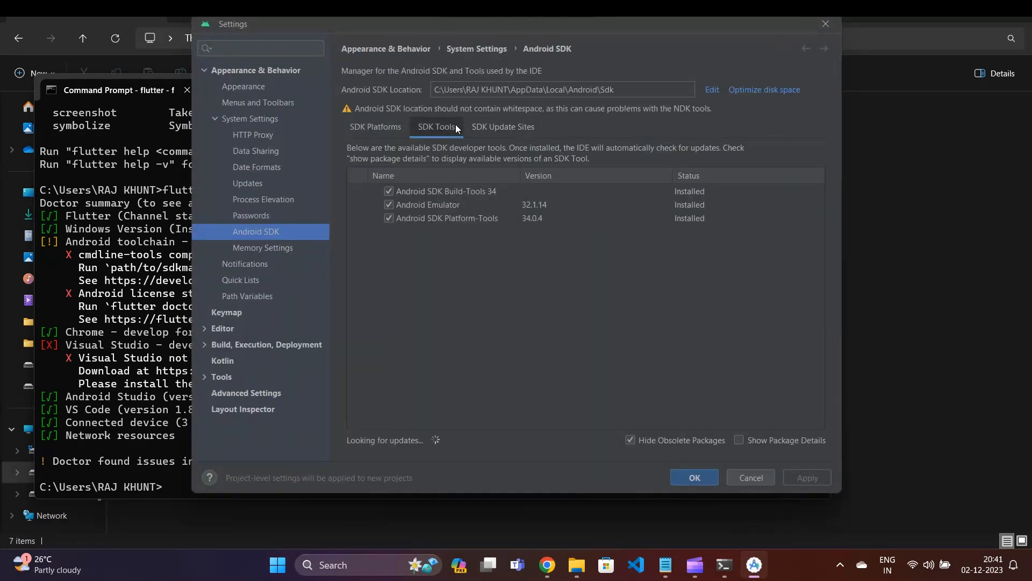
Select Android SDK Command-line Tools (latest) and install the package.
click(390, 219)
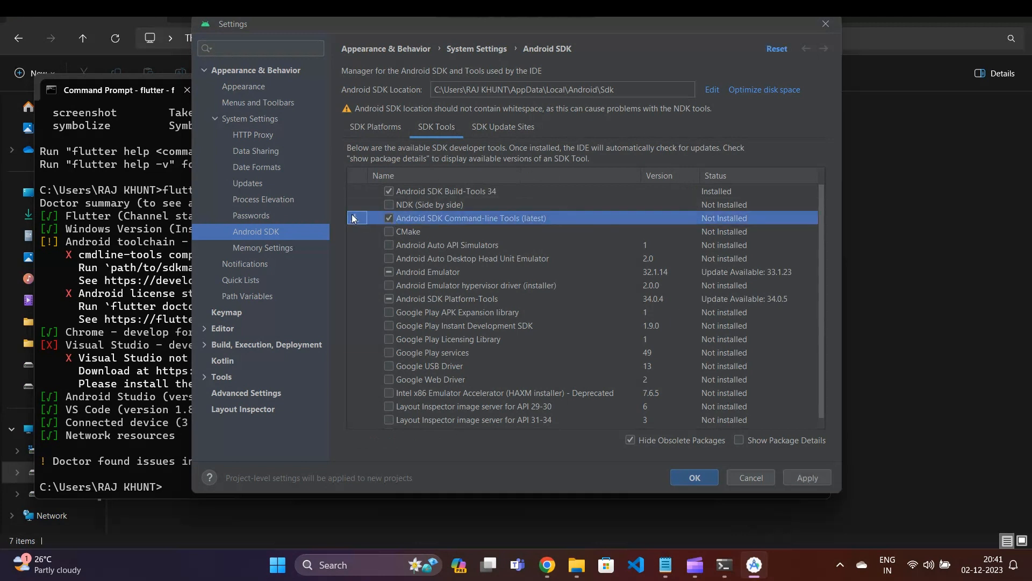
click(700, 476)
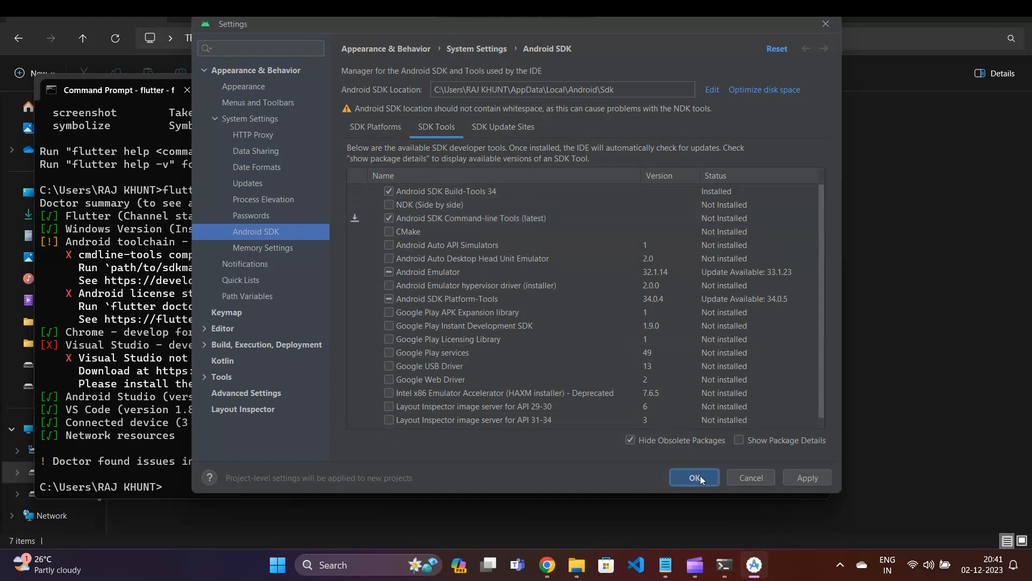
click(624, 327)
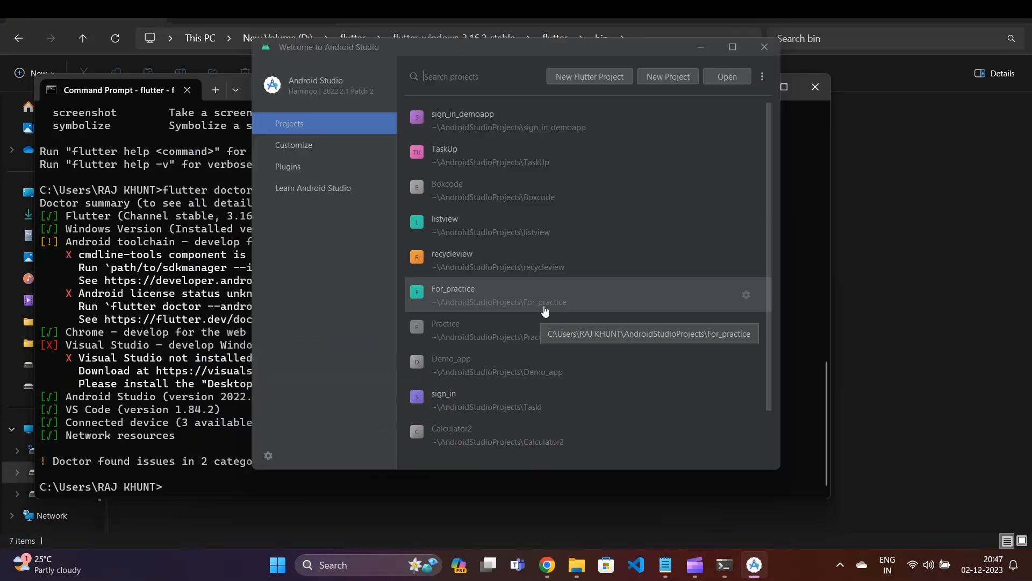
Rerun flutter doctor in Command Prompt and run the suggested command flutter doctor --android-licenses.
click(801, 161)
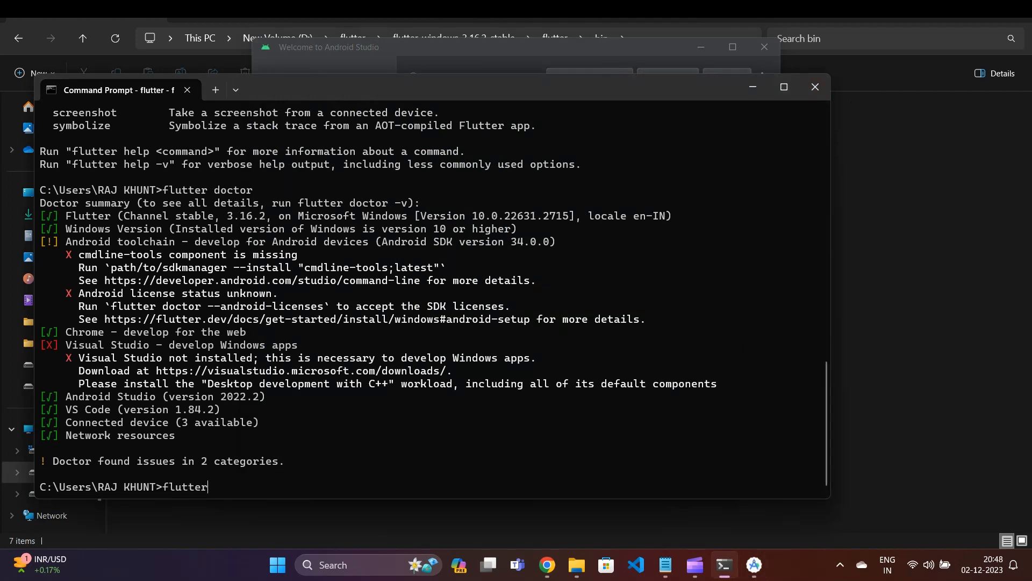
key(Return)
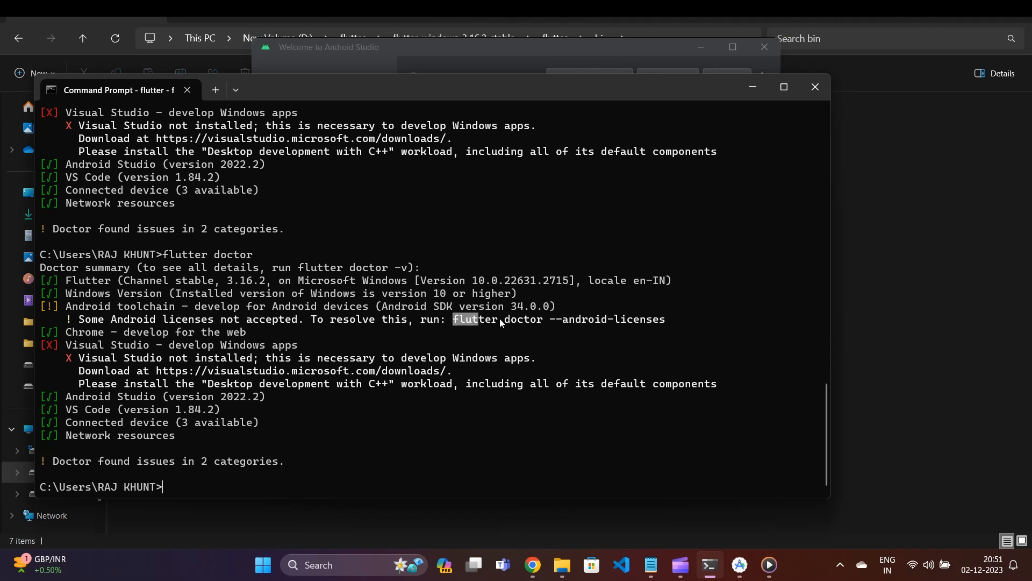
drag(499, 318, 662, 321)
key(ctrl+c)
key(ctrl+v)
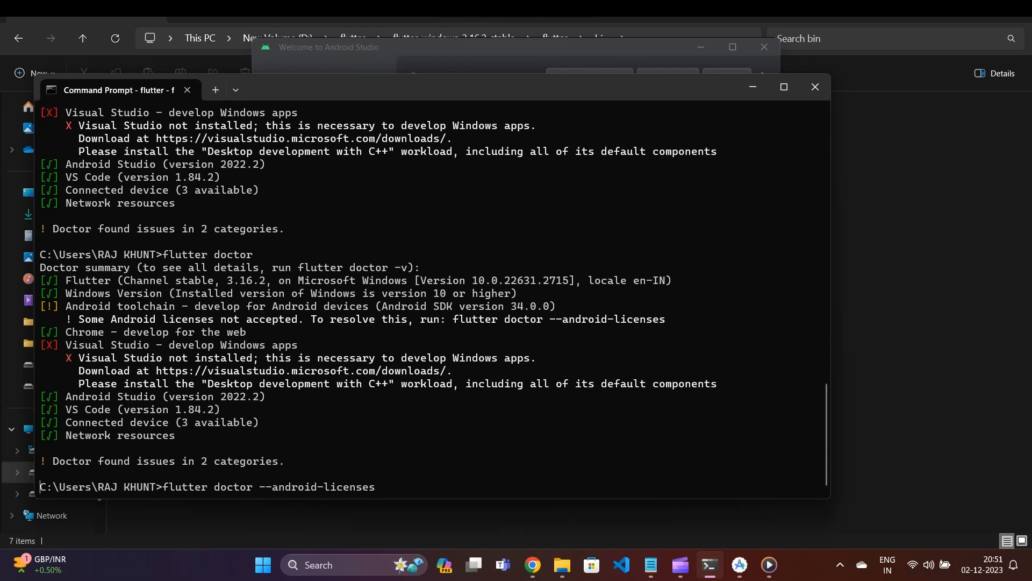
key(Return)
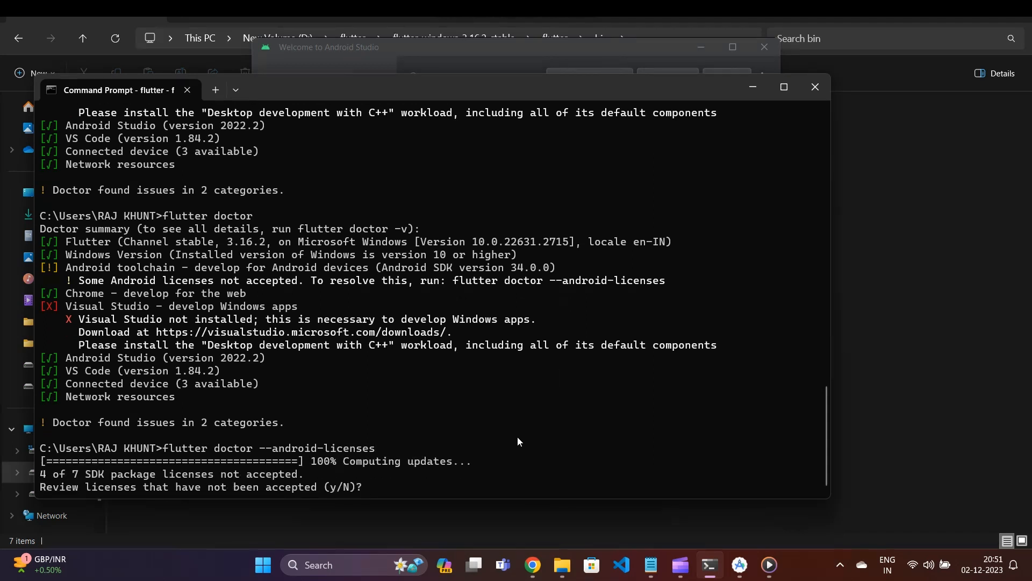
Answer y to the review question and to every SDK package license, and run flutter doctor again.
text(y)
key(Return)
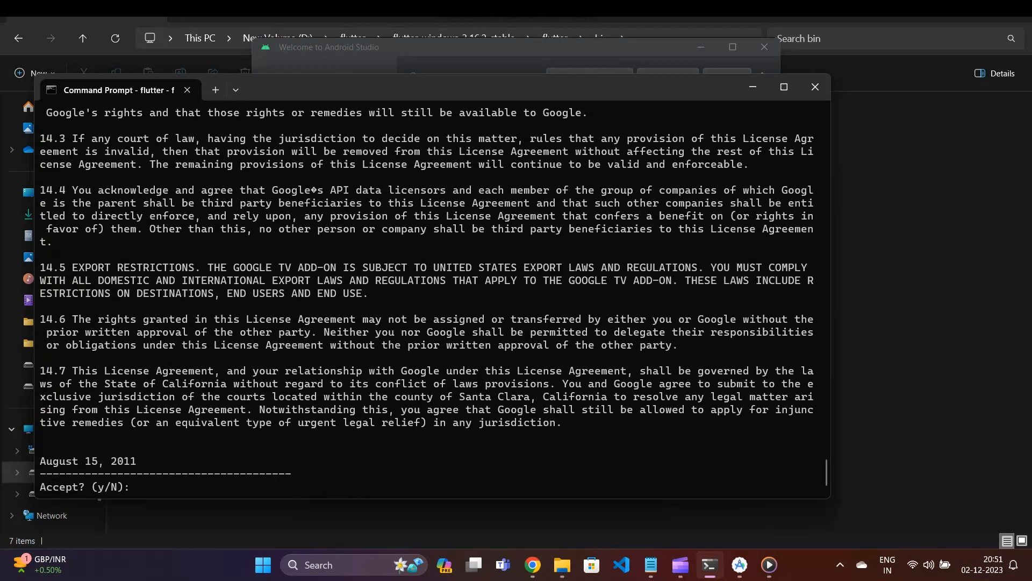
text(y)
key(Return)
text(y)
text(y)
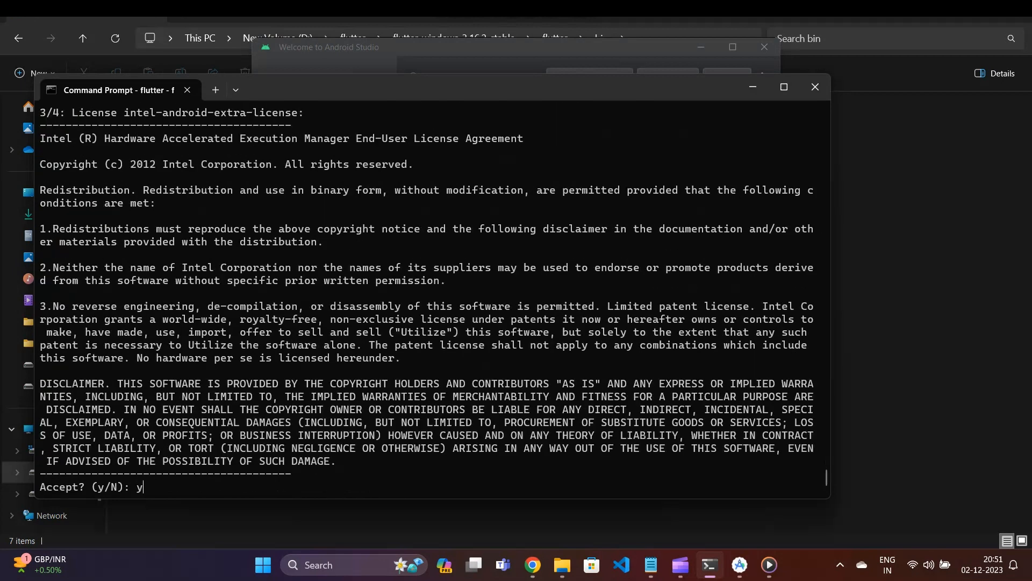
key(Return)
text(y)
key(Return)
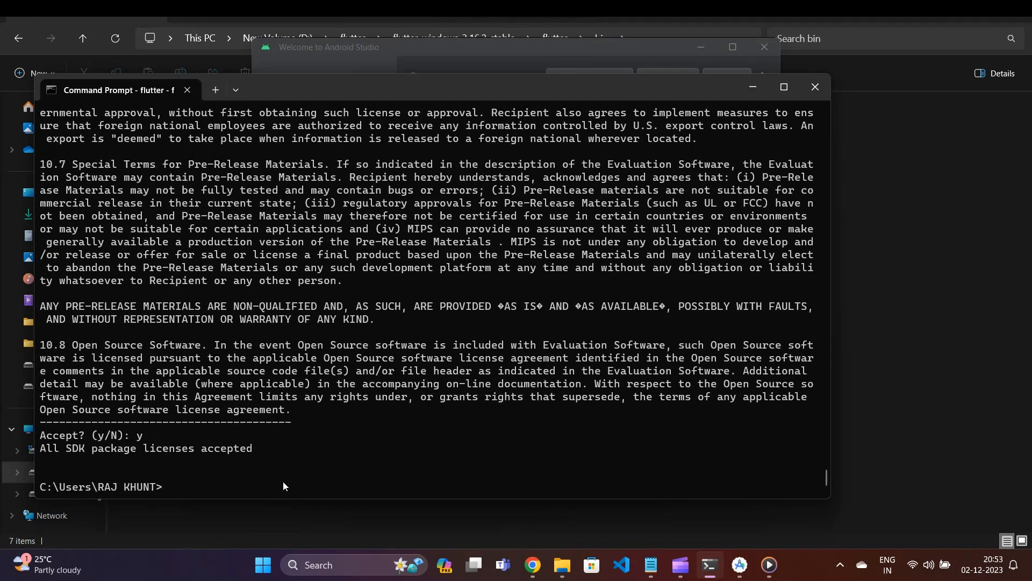
text(flutter doctor)
key(Return)
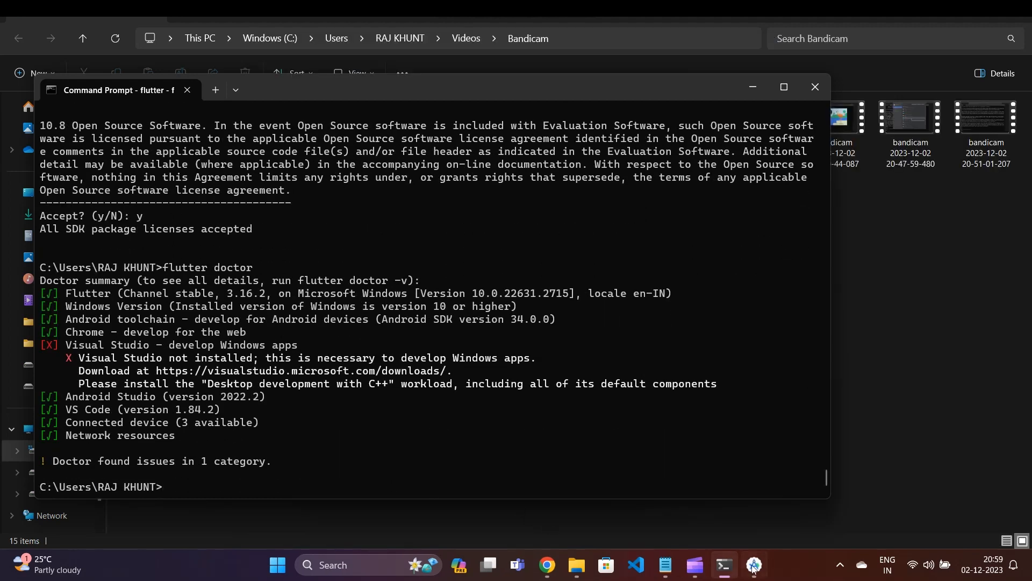
Start a new Flutter project in Android Studio with the SDK path D:\flutter\flutter_windows_3.16.2-stable\flutter, copied from File Explorer.
click(754, 564)
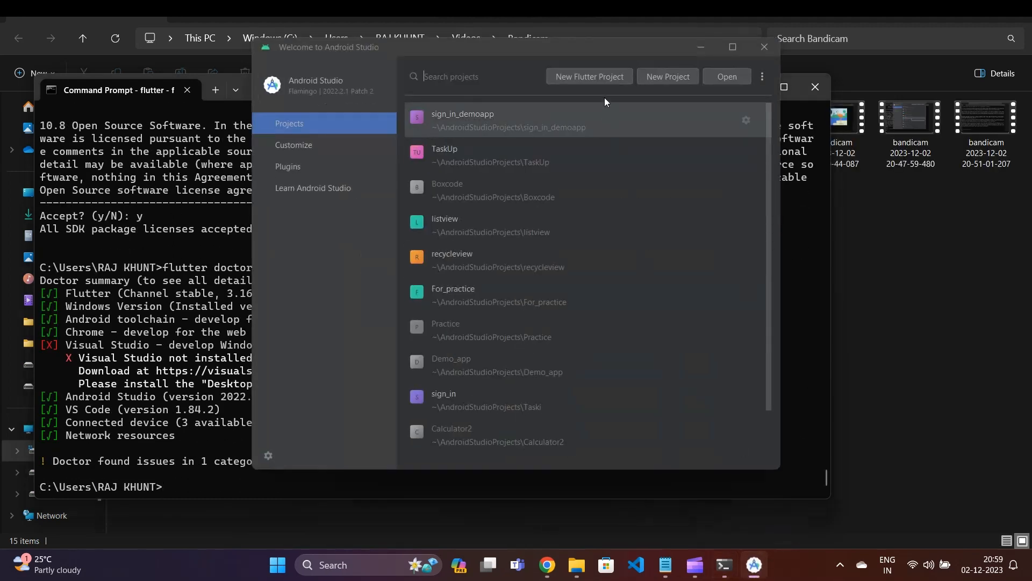
click(594, 78)
click(750, 82)
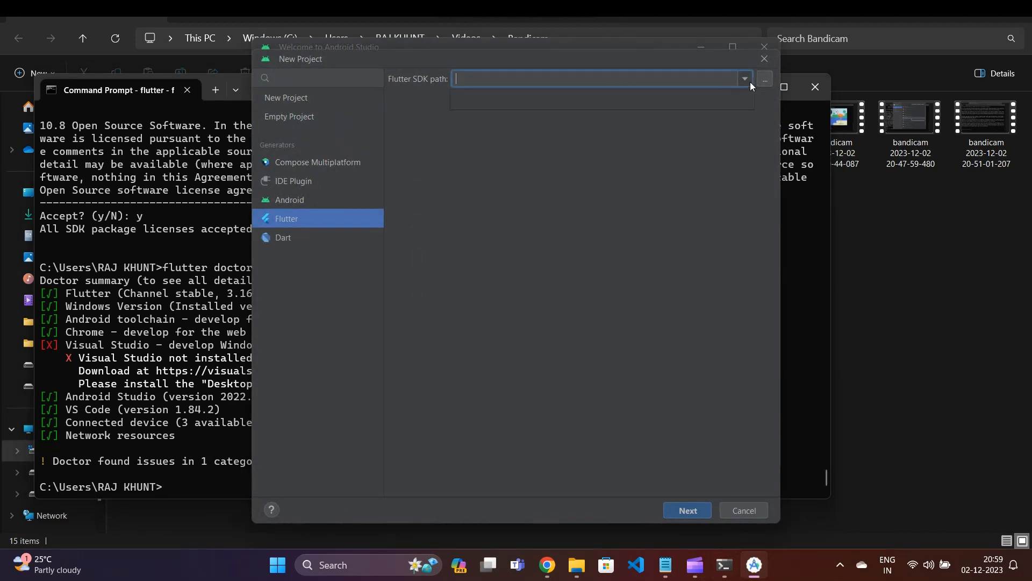
mouse_move(576, 564)
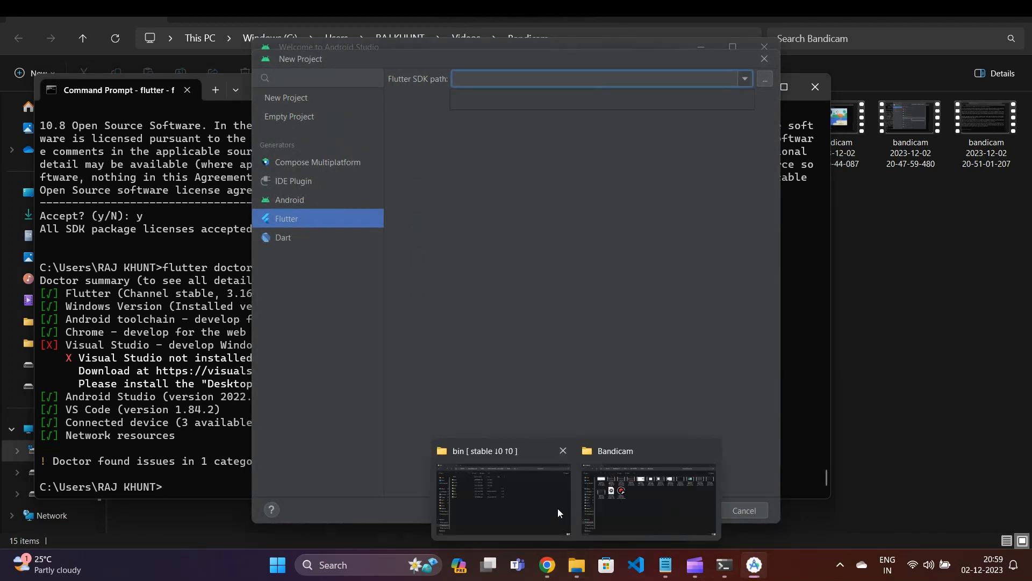
click(557, 508)
click(18, 38)
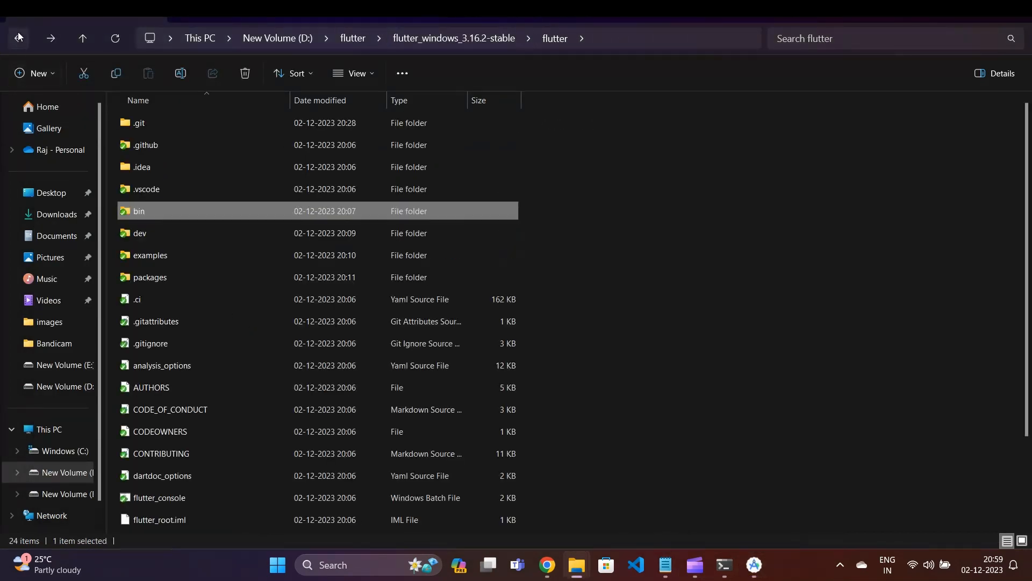
click(618, 33)
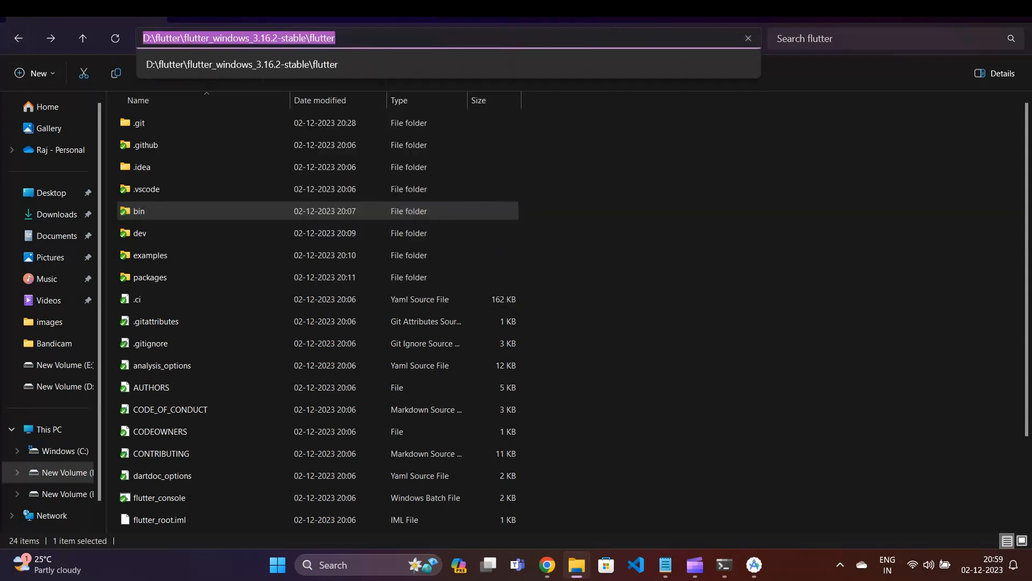
click(751, 567)
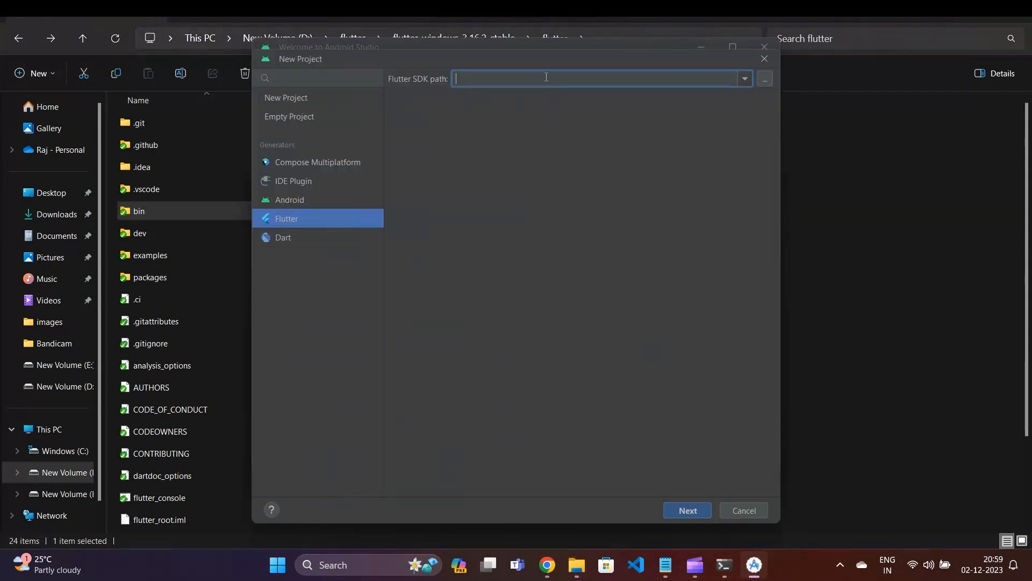
key(ctrl+v)
click(698, 509)
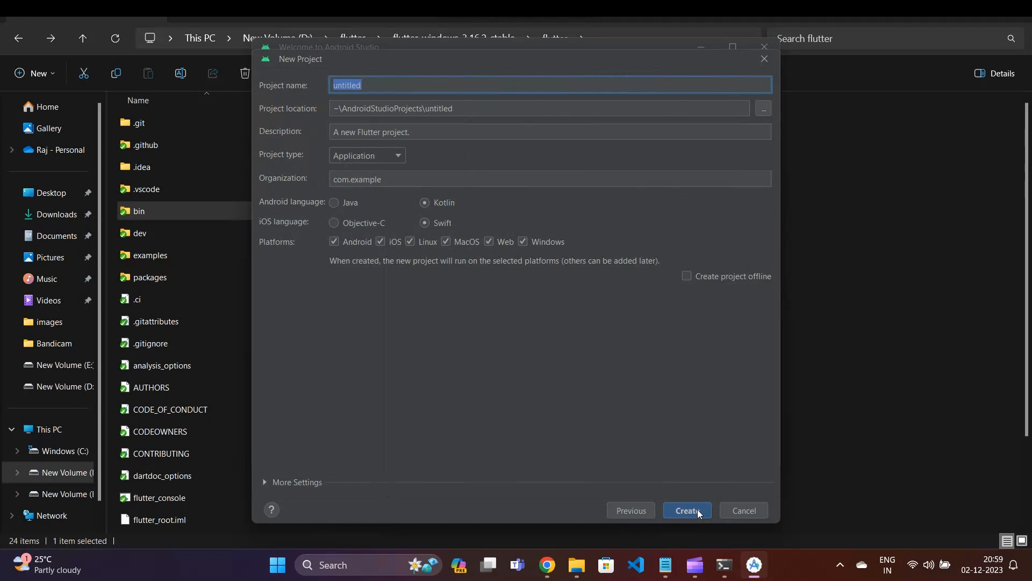
Name the project first_demo, keep the Application type, choose Java as the Android language and create it.
key(BackSpace)
text(first_demo)
click(391, 155)
click(388, 171)
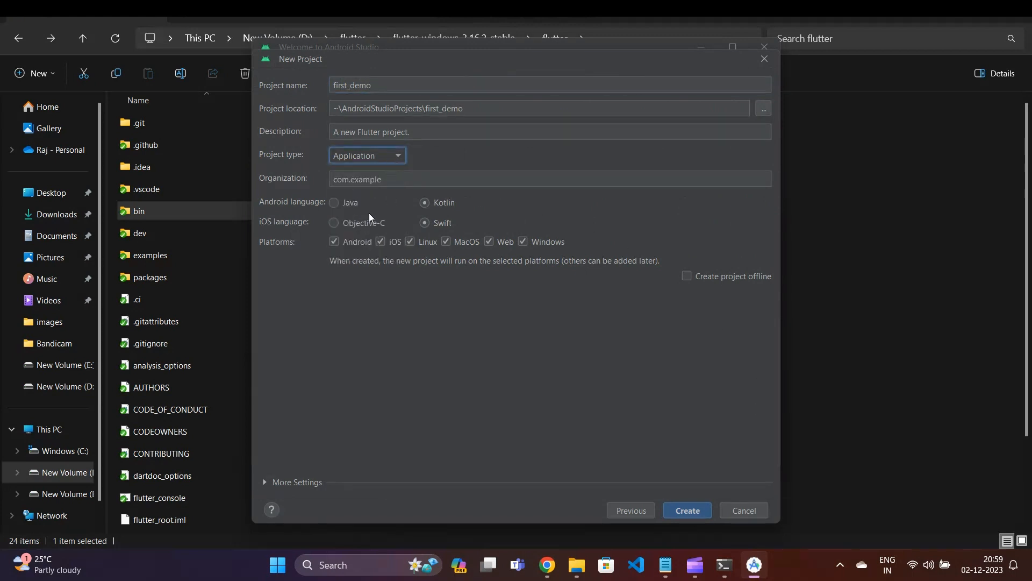
click(334, 203)
click(689, 506)
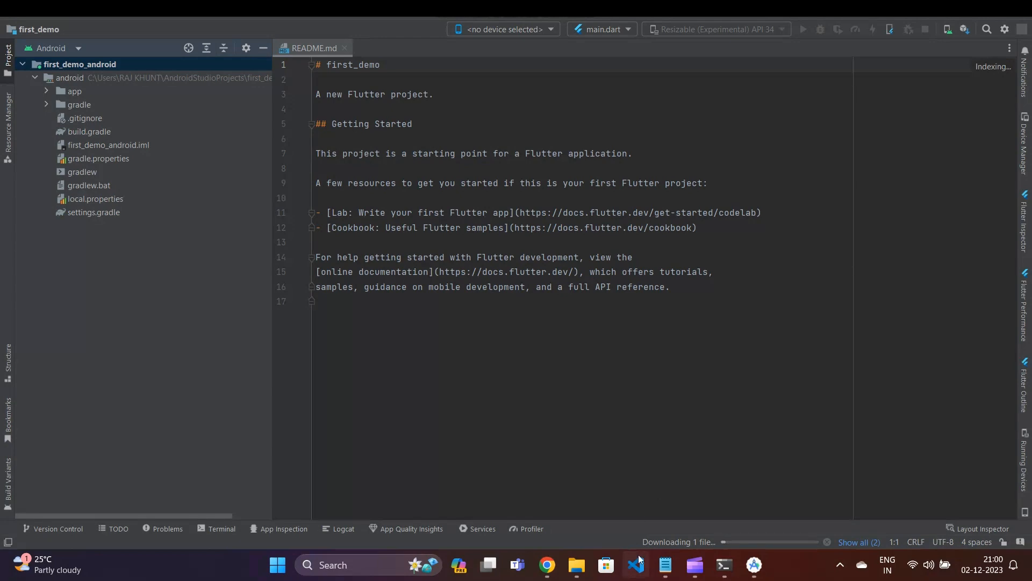
Switch to Notepad, add a run of blank lines and write "Thank you for watching this video".
click(666, 564)
key(Return)
key(Return)
key(Return)
key(Return)
key(Return)
key(Return)
key(Return)
key(Return)
key(Return)
key(Return)
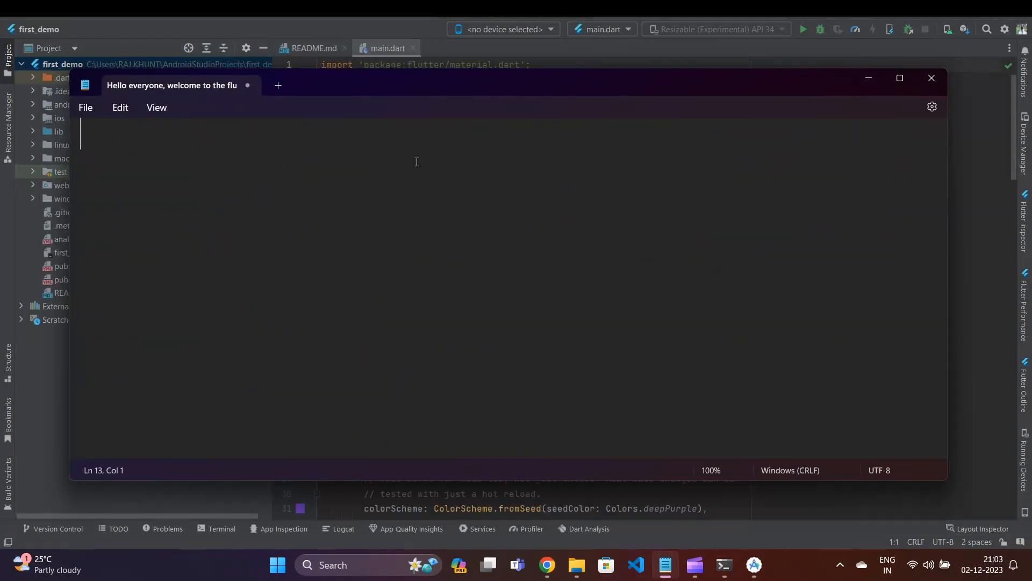
text(Th)
text(ank you for wat)
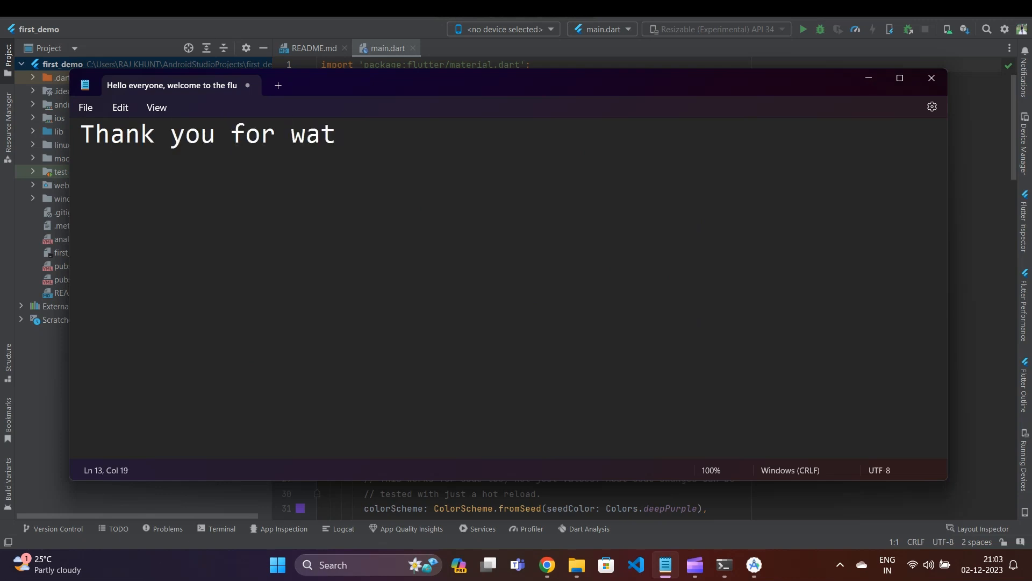
text(ching this video)
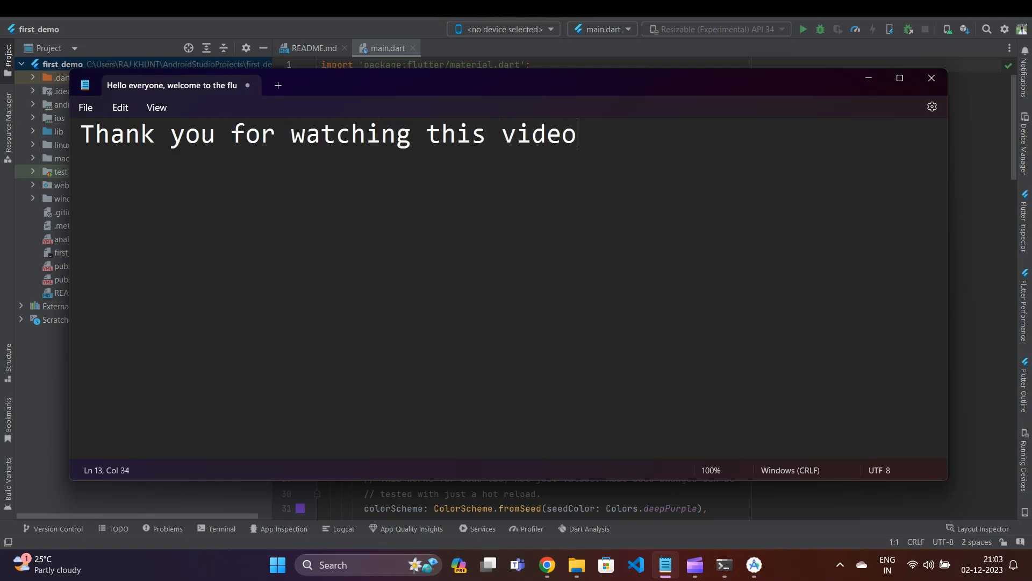
End the line with "!!" and add a paragraph starting "We will develop simple project in next video,so subsc".
text(!!We w)
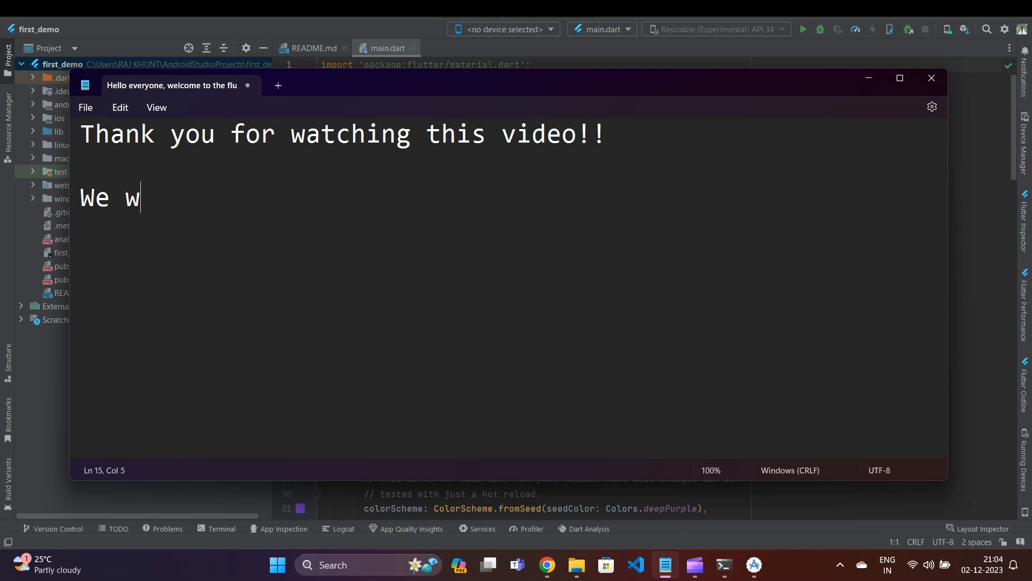
text(ill develop)
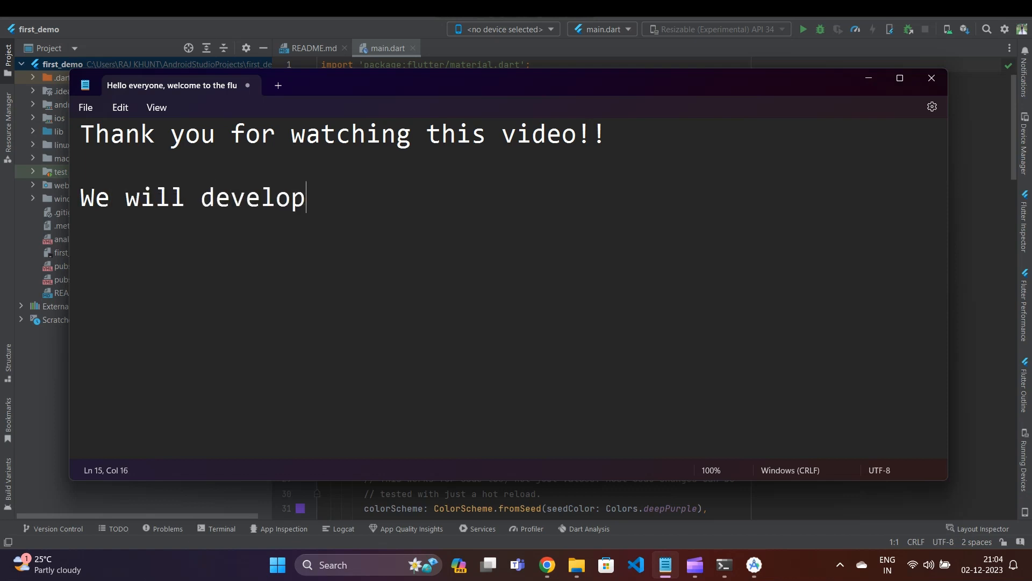
text( simple )
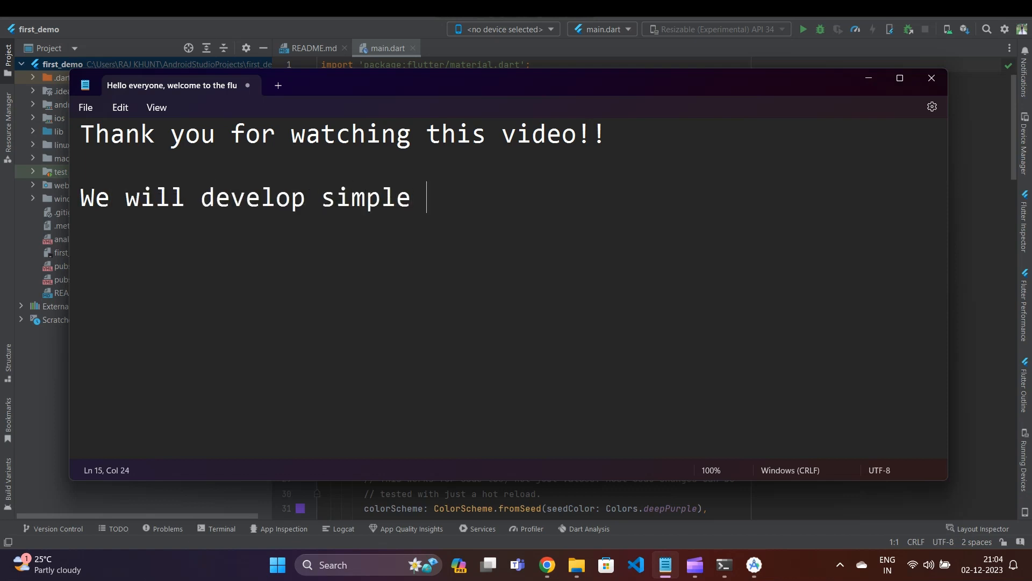
text(project in next)
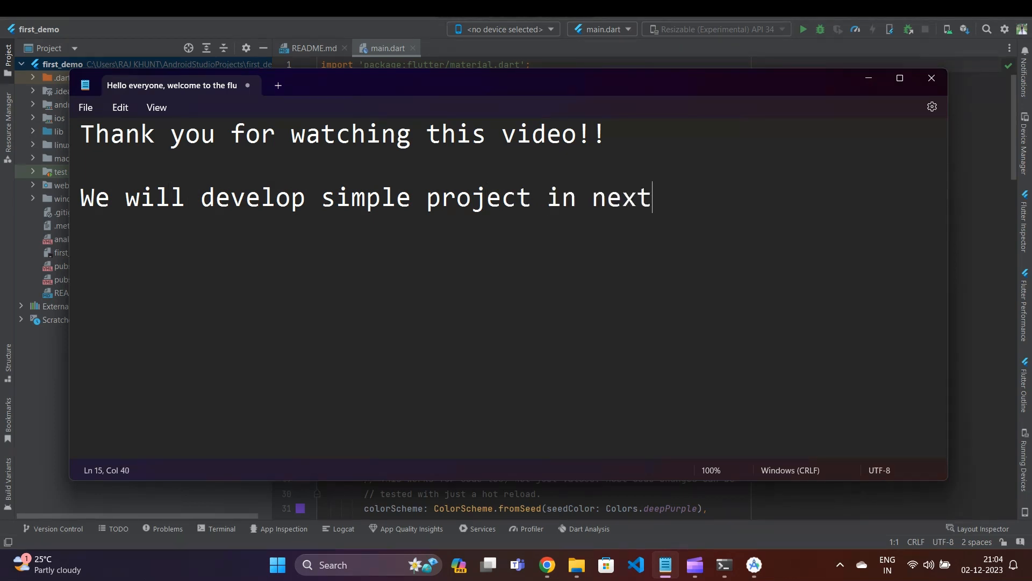
text( video,so)
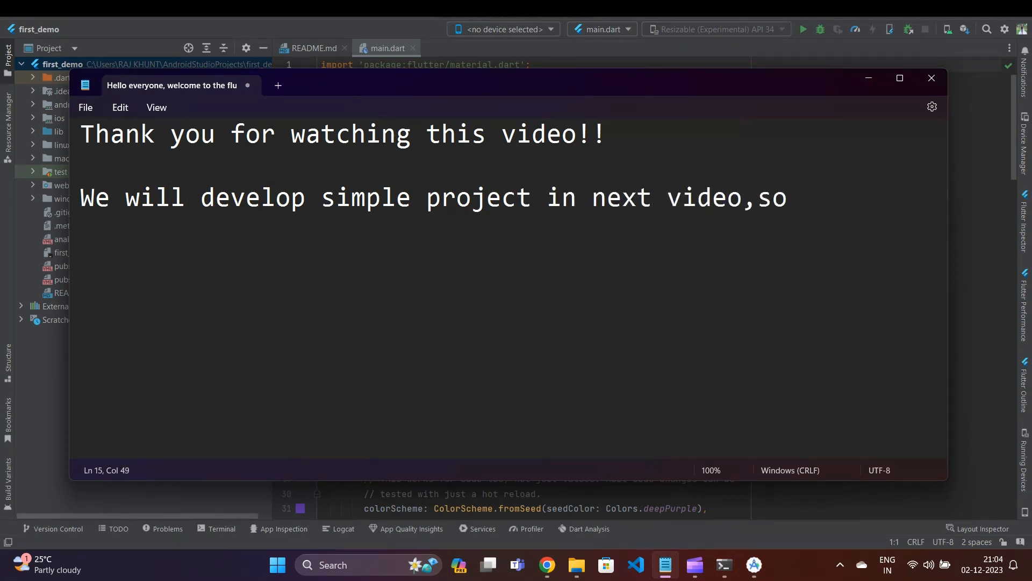
text( subscib)
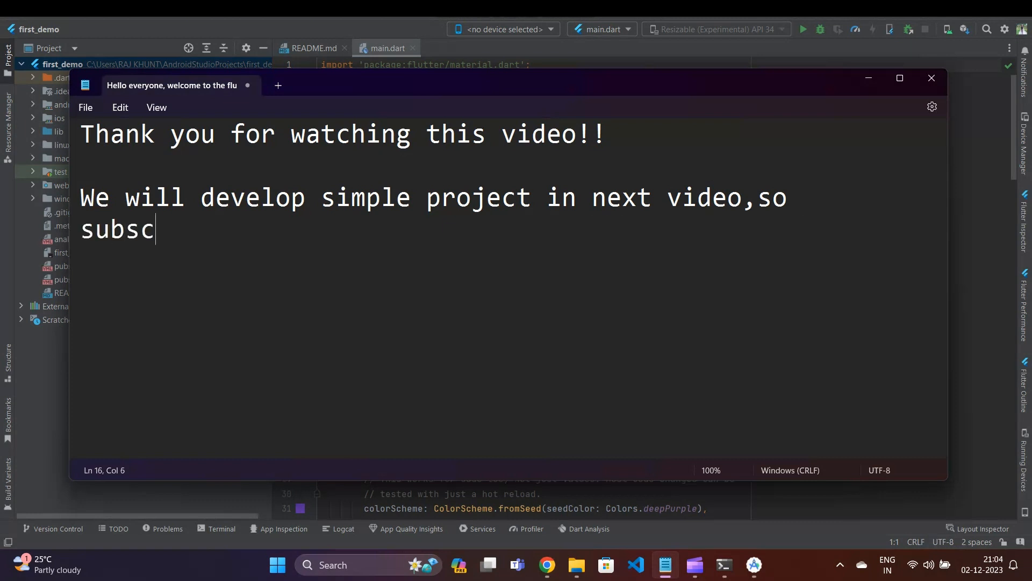